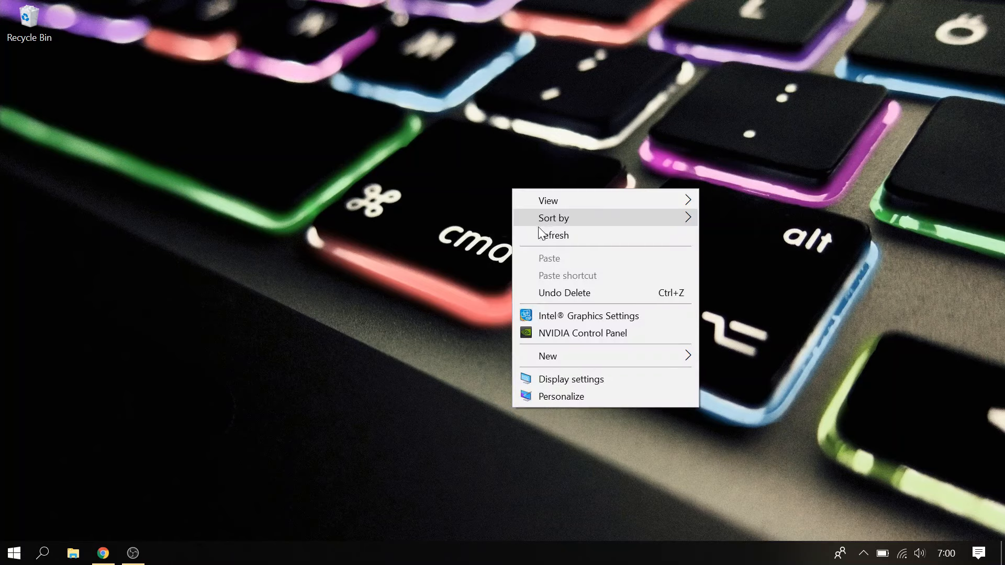
# Switch to Chrome and download the original 3297x2431 Demon Slayer: Kimetsu no Yaiba wallpaper from Wallpaper Abyss.
pyautogui.click(539, 232)
pyautogui.click(101, 554)
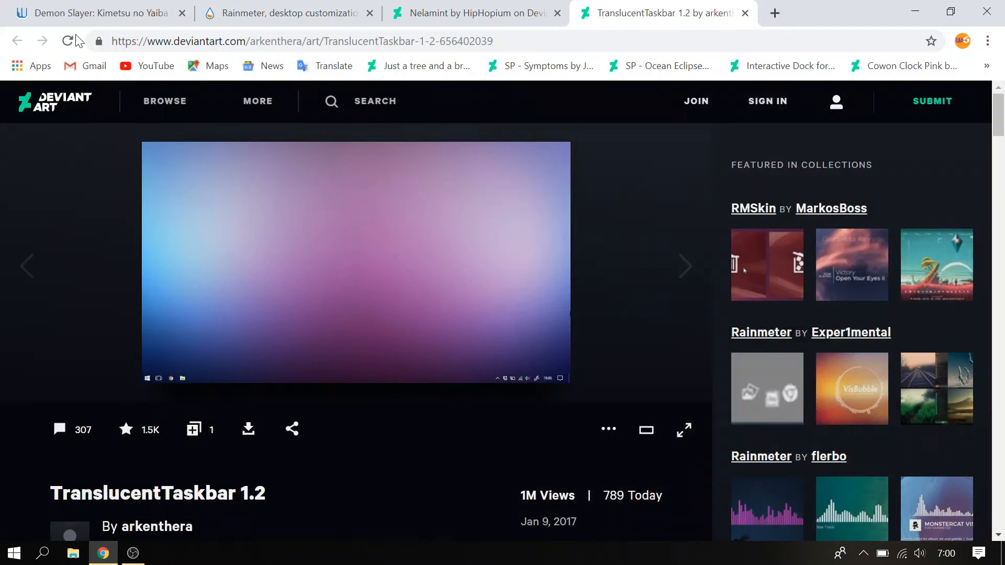
pyautogui.click(76, 15)
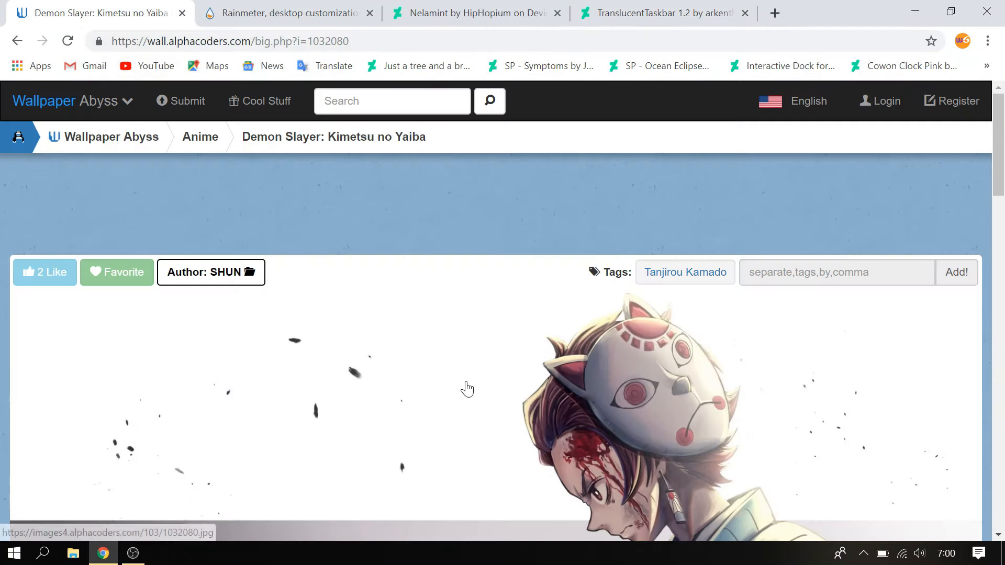
pyautogui.scroll(-2, 514, 440)
pyautogui.scroll(-15, 513, 441)
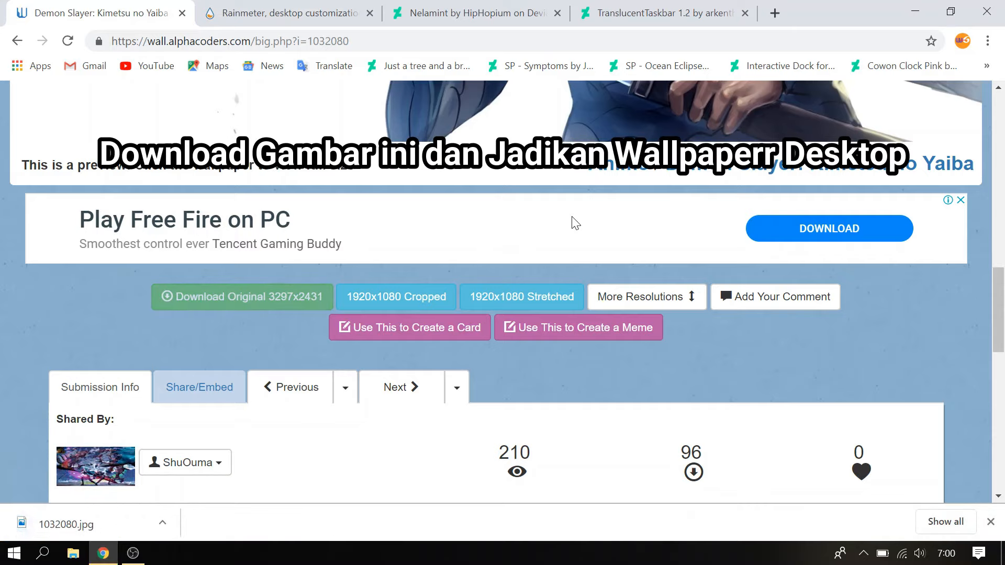
# Set the downloaded 1032080 image as the desktop background and refresh the desktop.
pyautogui.click(910, 10)
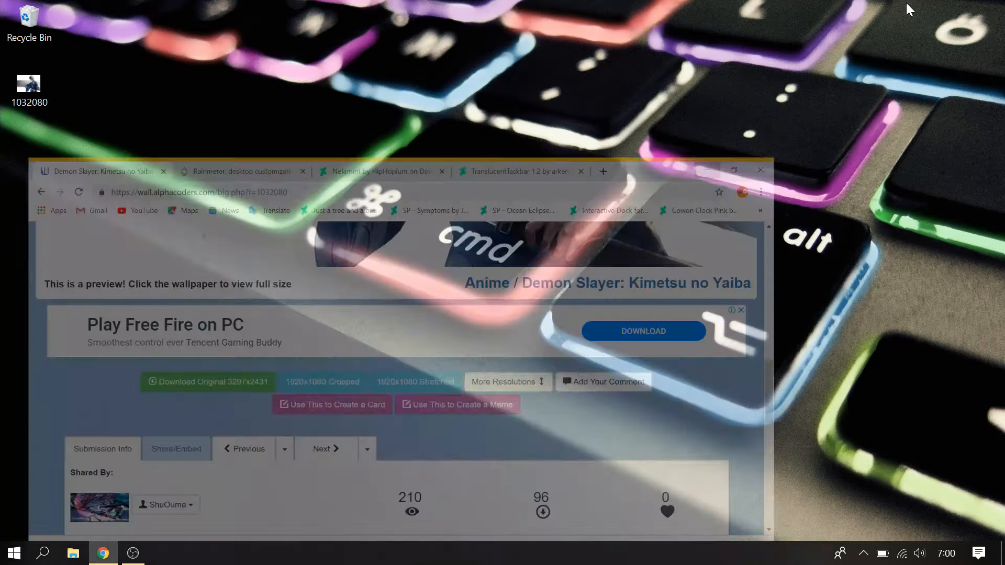
pyautogui.click(44, 105)
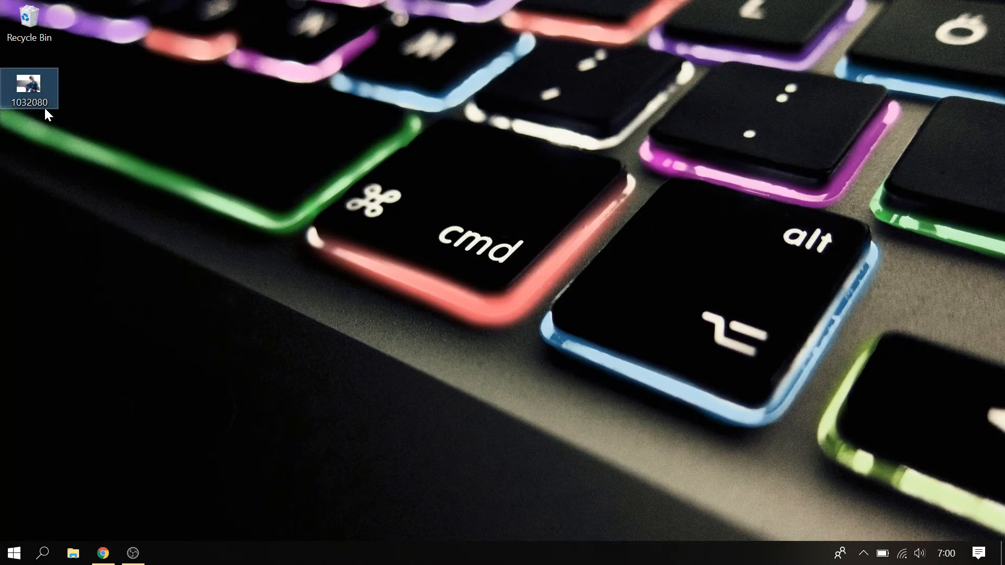
pyautogui.rightClick(32, 92)
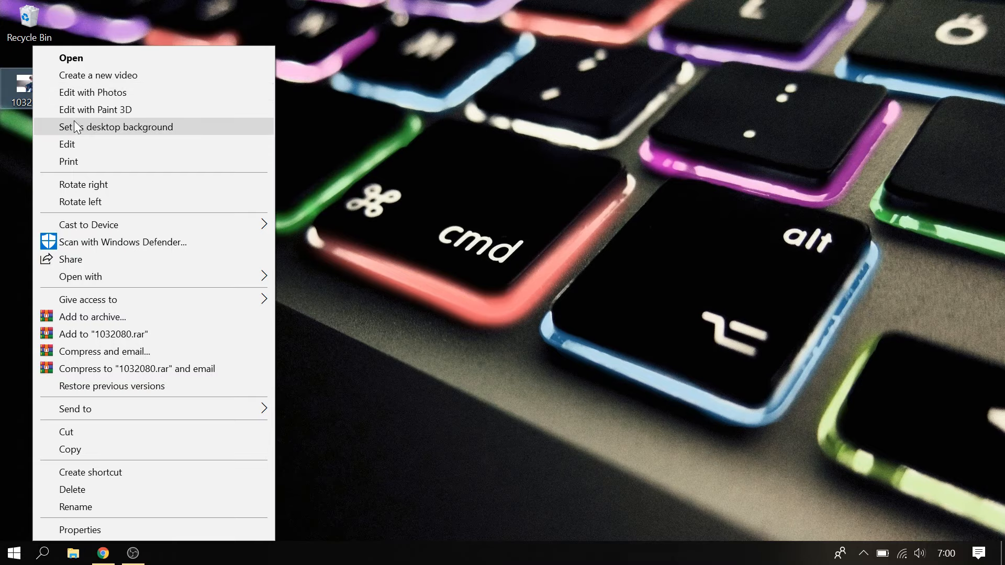
pyautogui.click(74, 126)
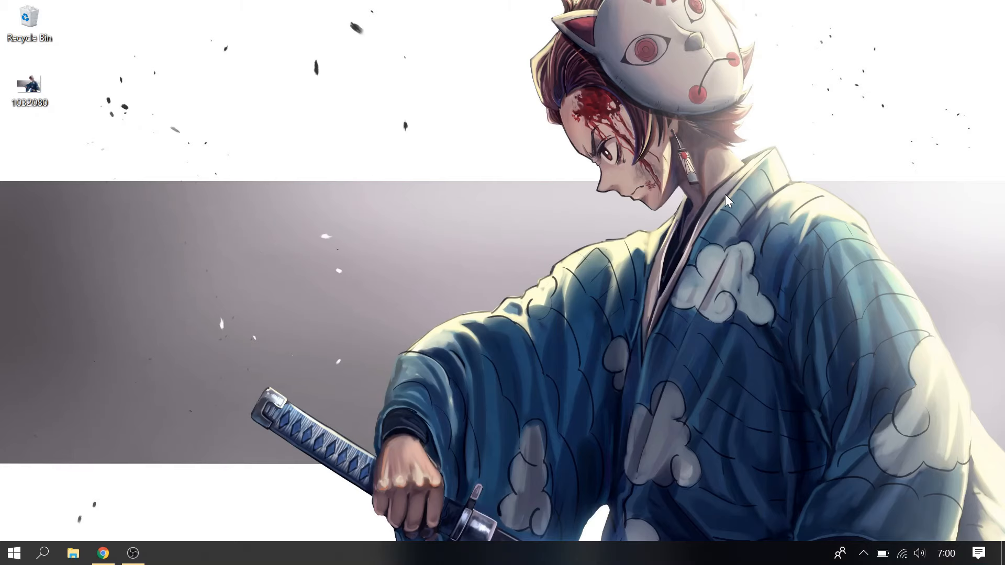
pyautogui.rightClick(417, 205)
pyautogui.click(492, 253)
# Switch to Chrome and download the Rainmeter 4.3 Final Release installer from the Rainmeter website.
pyautogui.click(103, 553)
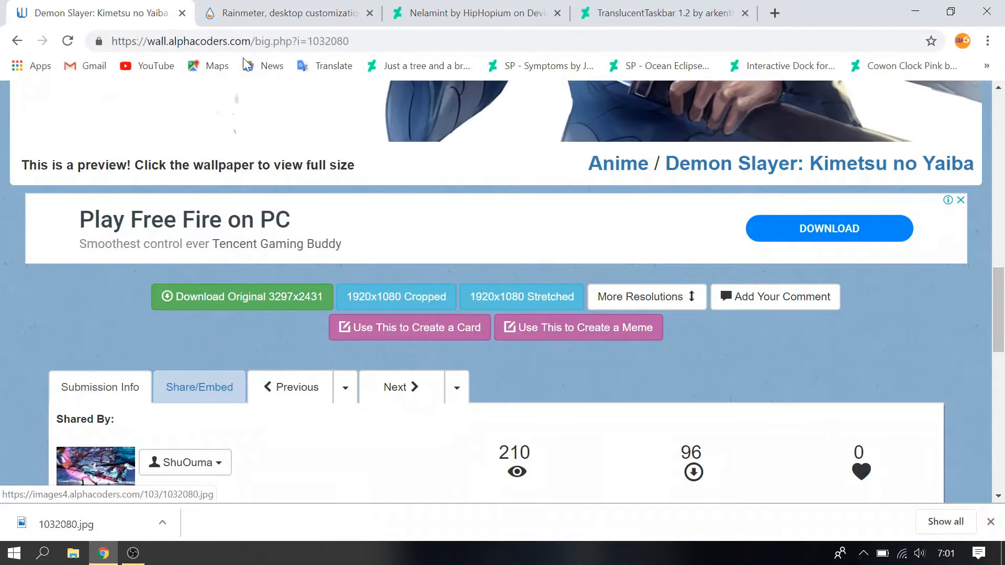
pyautogui.click(258, 15)
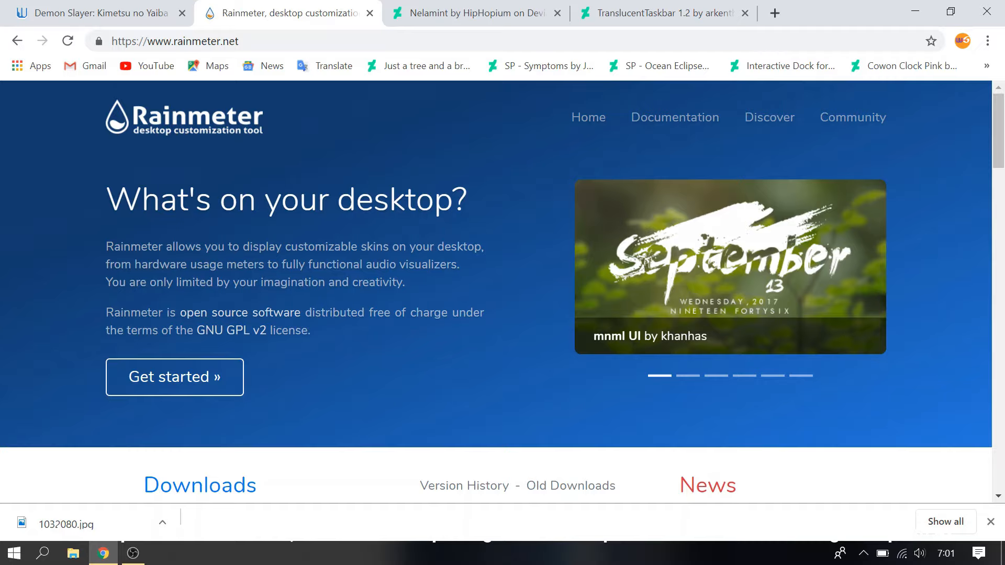
pyautogui.scroll(-6, 354, 271)
pyautogui.click(545, 302)
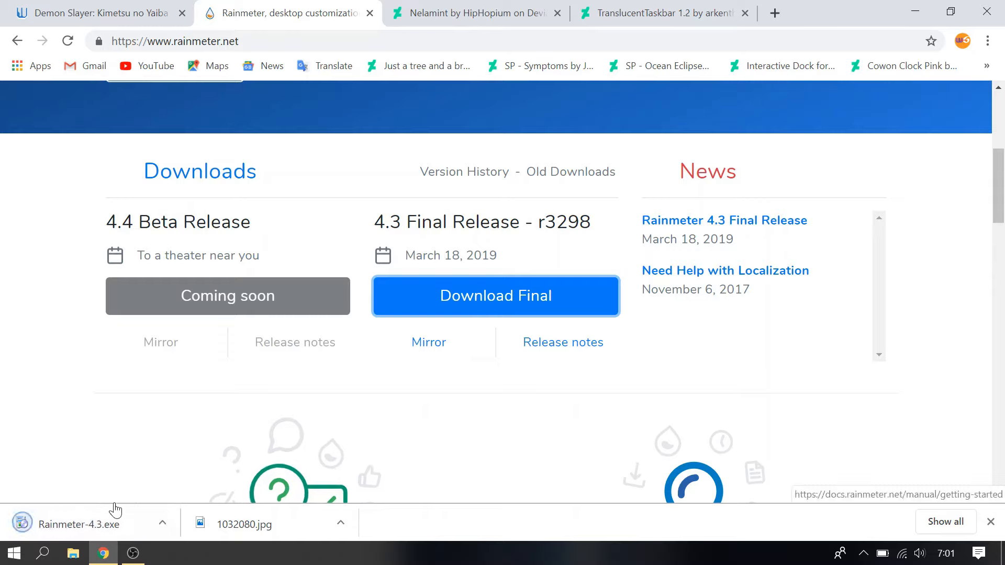
# Install Rainmeter in English as a standard installation with the default install options, and dismiss the welcome notification.
pyautogui.click(74, 516)
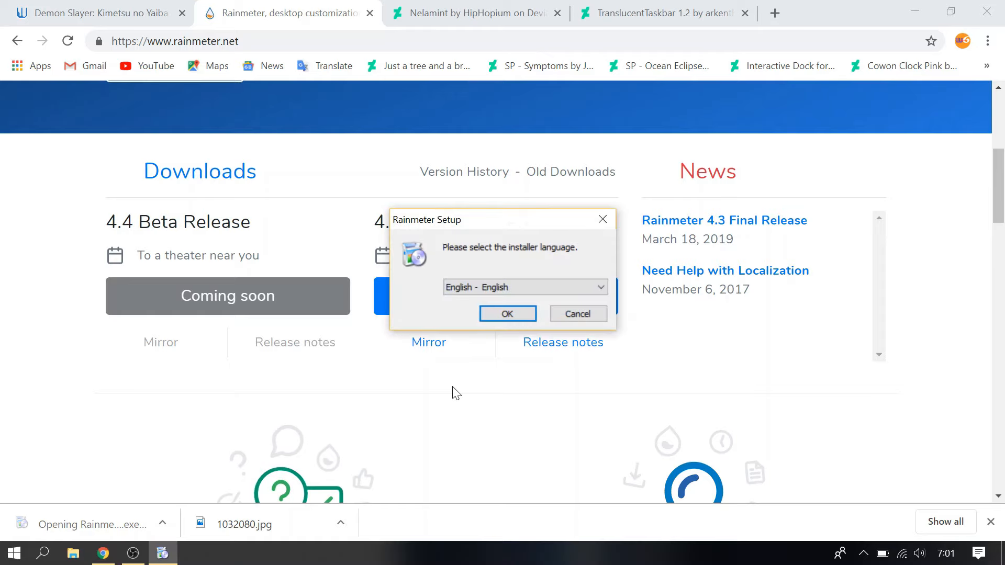
pyautogui.click(507, 313)
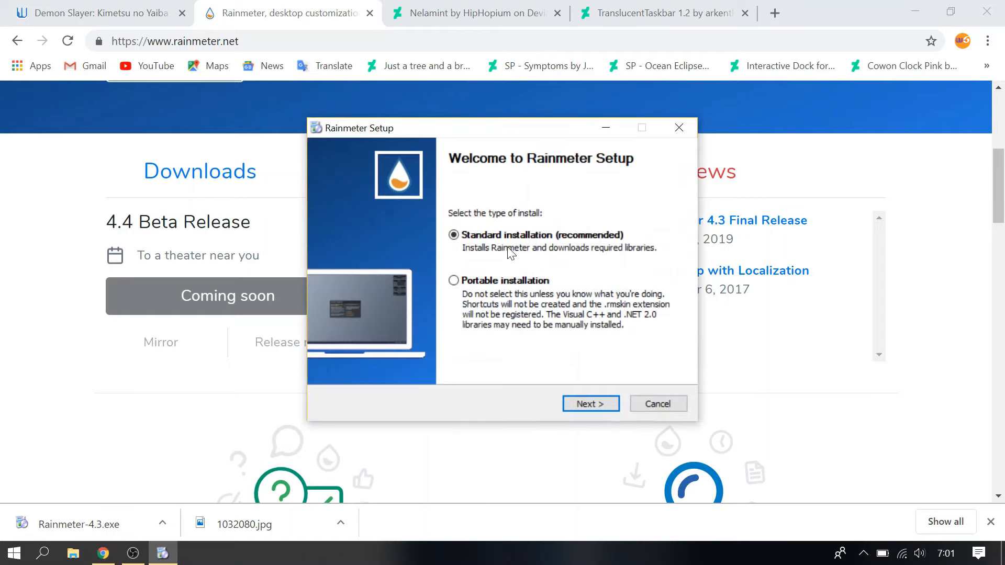
pyautogui.click(577, 399)
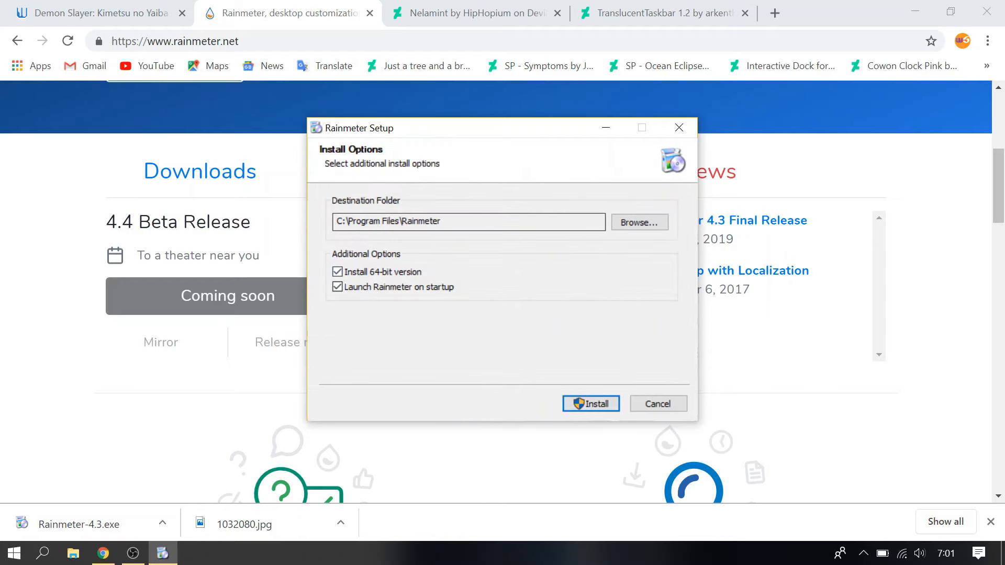
pyautogui.click(580, 402)
pyautogui.click(582, 400)
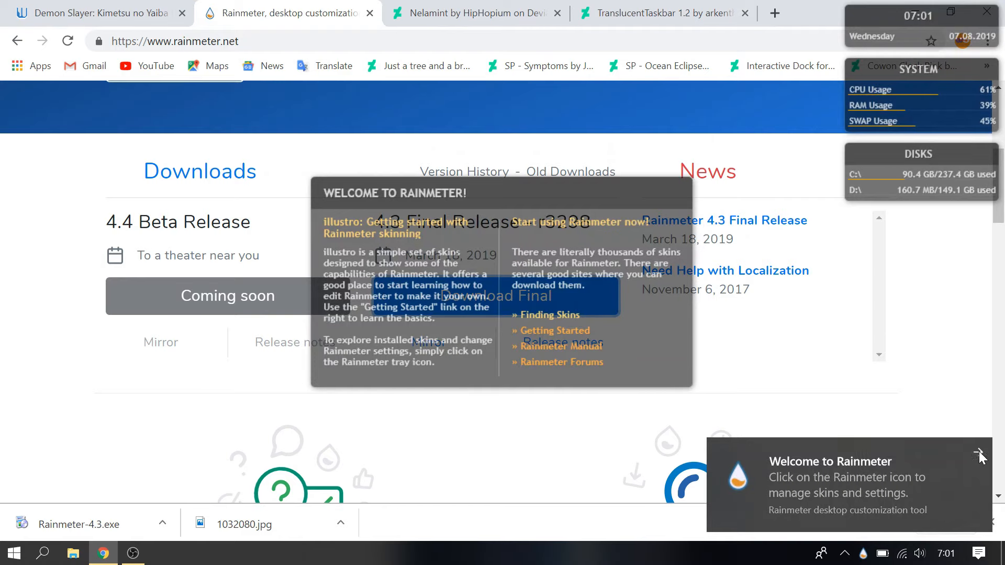
pyautogui.click(980, 454)
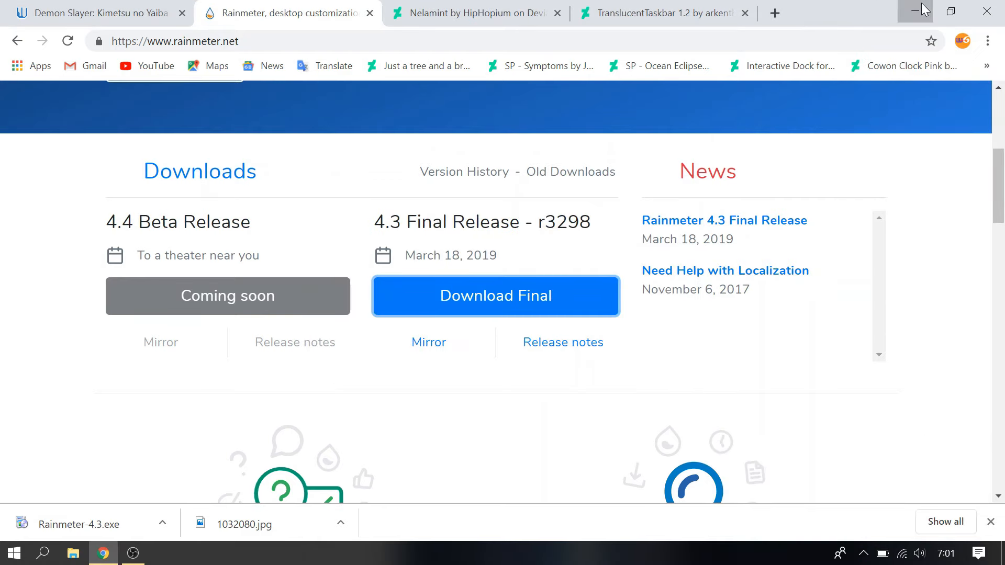
# Minimize the browser and unload the illustro Welcome, Disks, System and Clock skins from the desktop.
pyautogui.click(923, 9)
pyautogui.rightClick(551, 189)
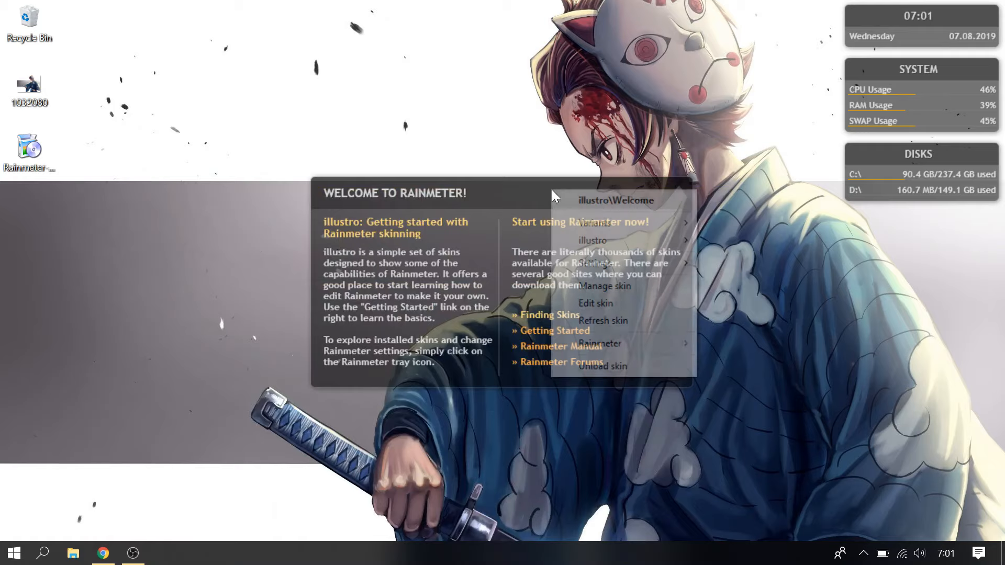
pyautogui.click(590, 366)
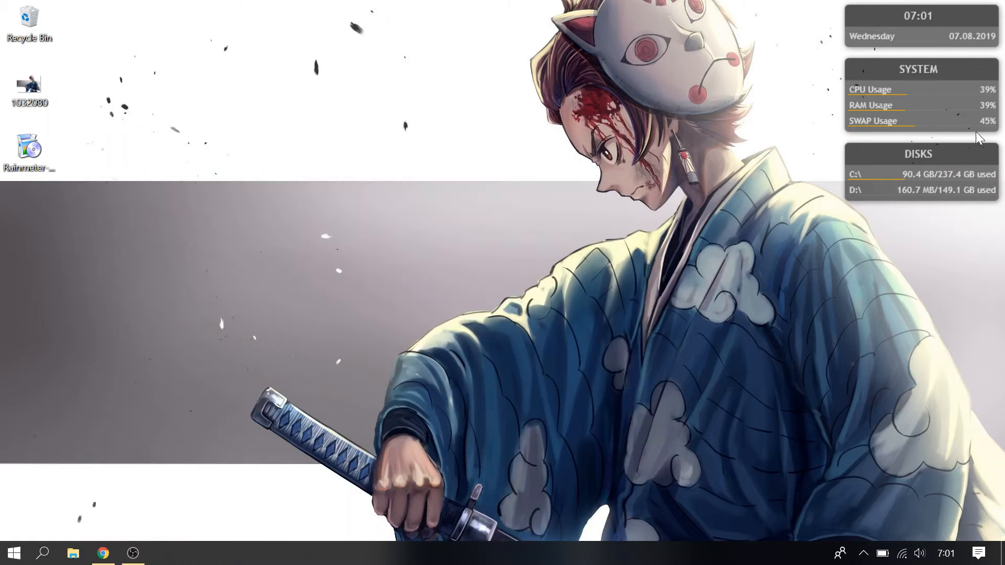
pyautogui.rightClick(924, 156)
pyautogui.click(945, 334)
pyautogui.rightClick(914, 82)
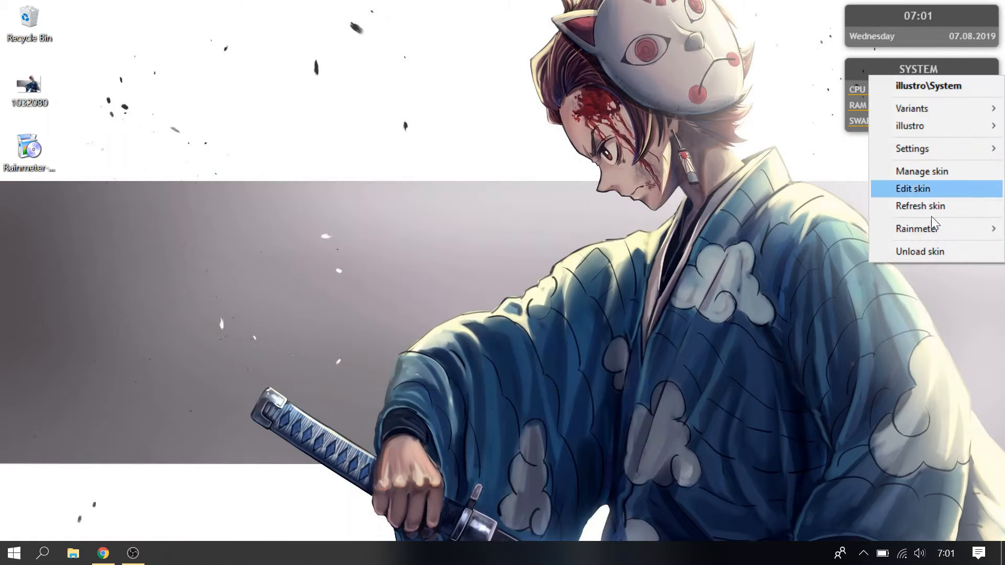
pyautogui.click(928, 250)
pyautogui.rightClick(889, 18)
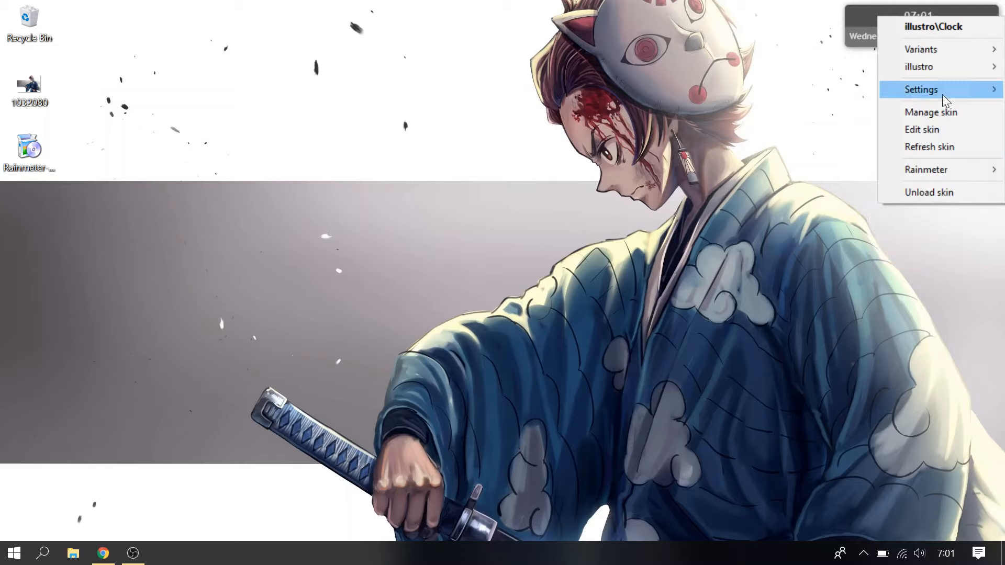
pyautogui.click(924, 191)
pyautogui.rightClick(344, 82)
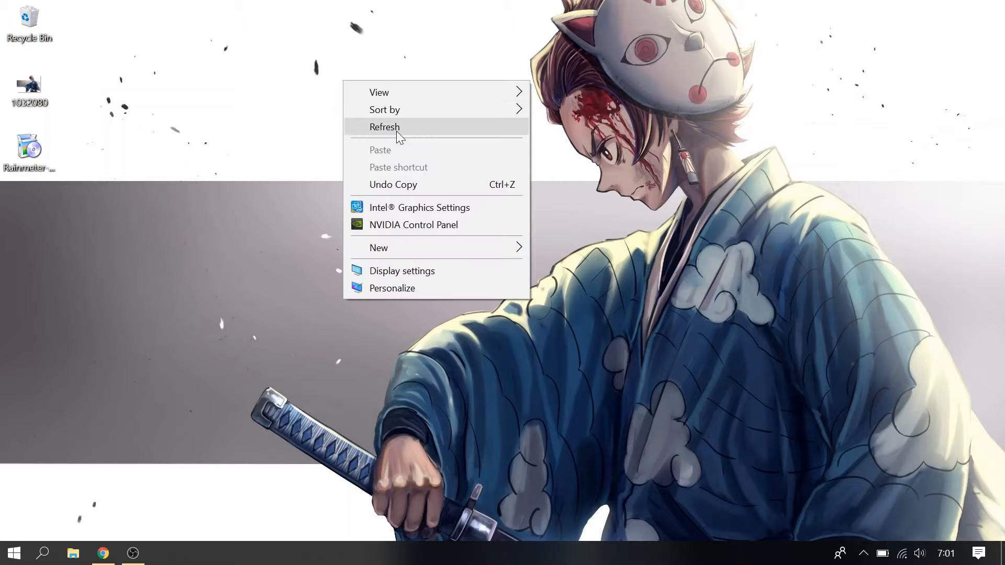
pyautogui.click(397, 130)
pyautogui.rightClick(340, 63)
pyautogui.click(393, 108)
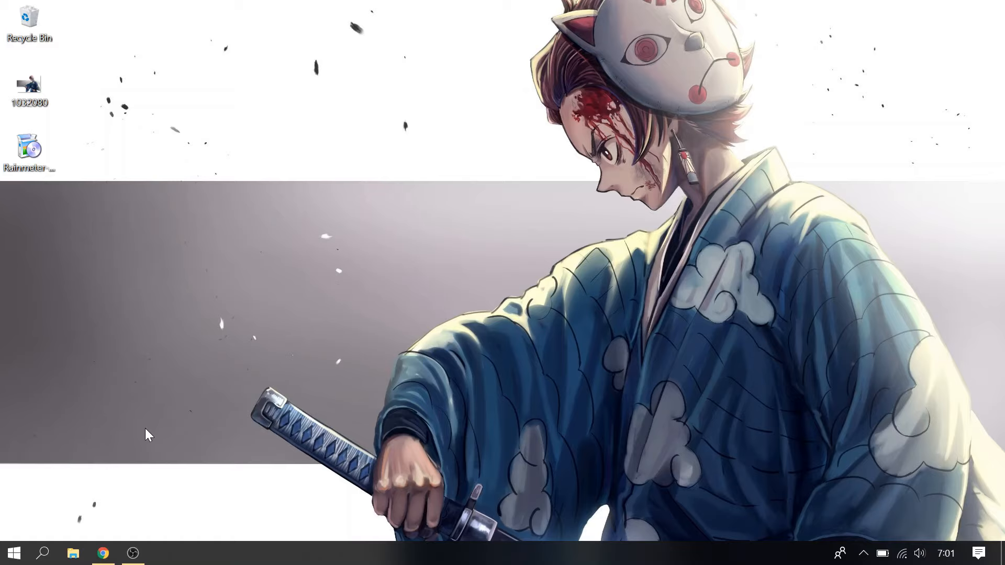
# Switch to Chrome and download the Nelamint skin package from its DeviantArt page.
pyautogui.click(103, 551)
pyautogui.click(427, 13)
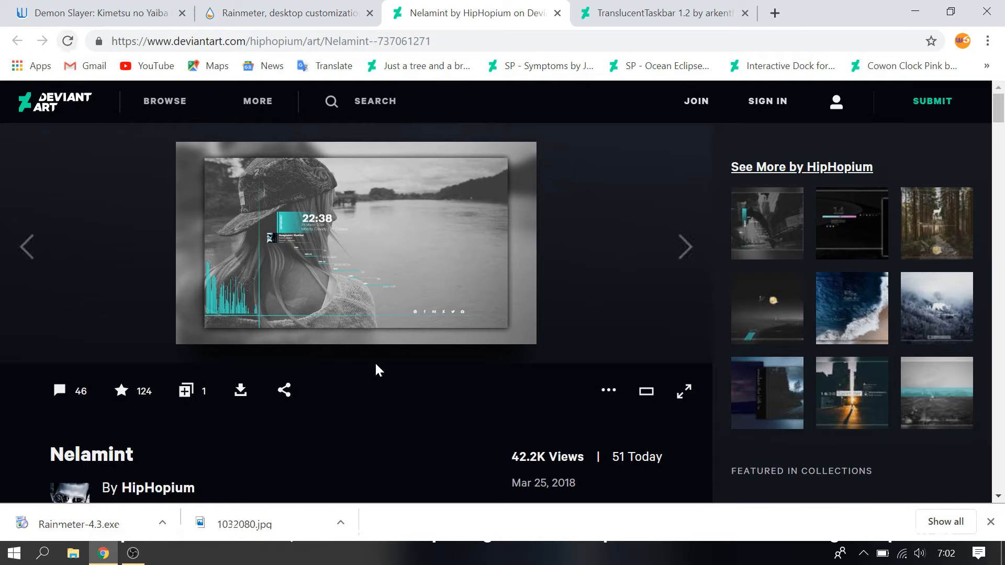
pyautogui.click(247, 397)
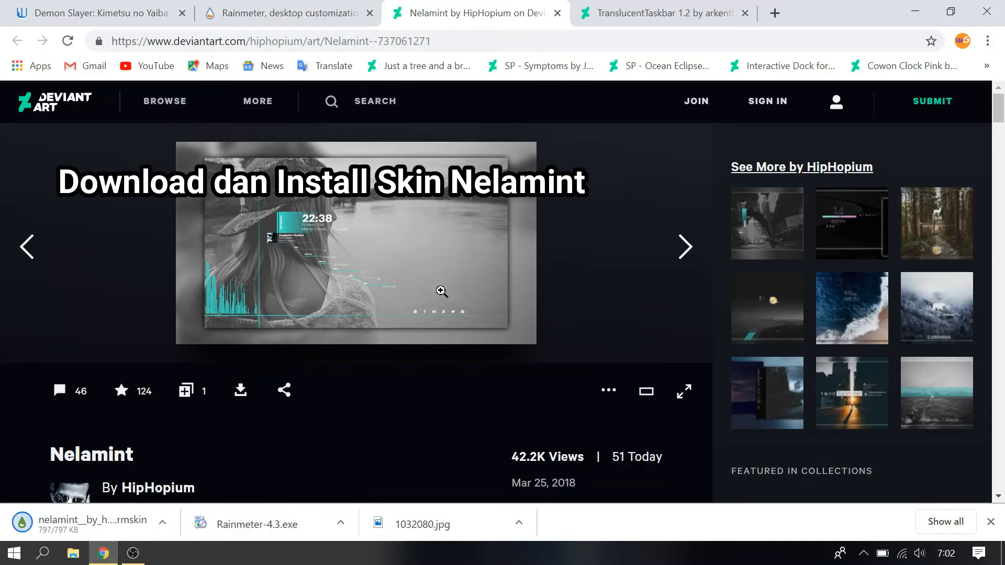
# Install the downloaded Nelamint skin package without applying its included layout.
pyautogui.click(97, 528)
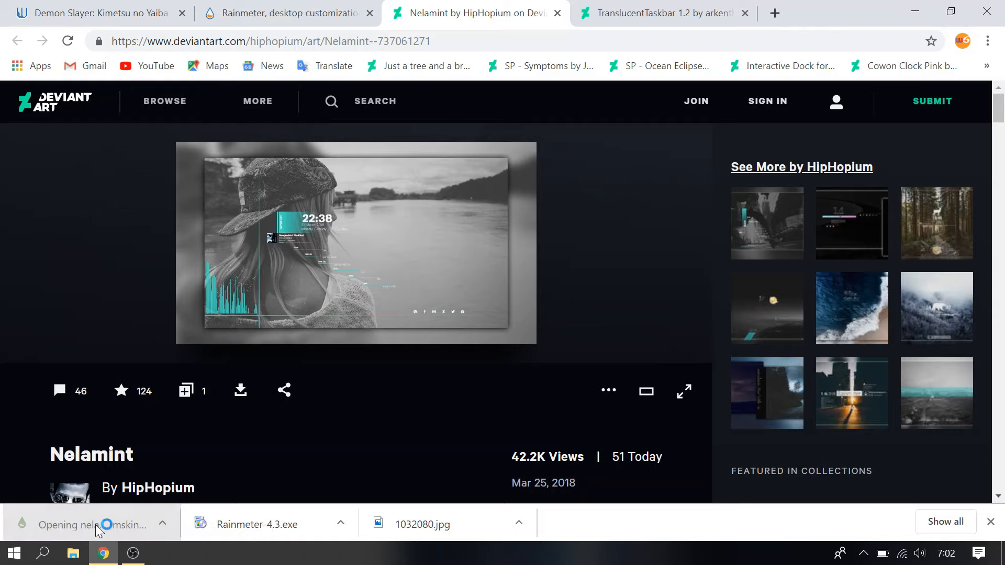
pyautogui.click(390, 394)
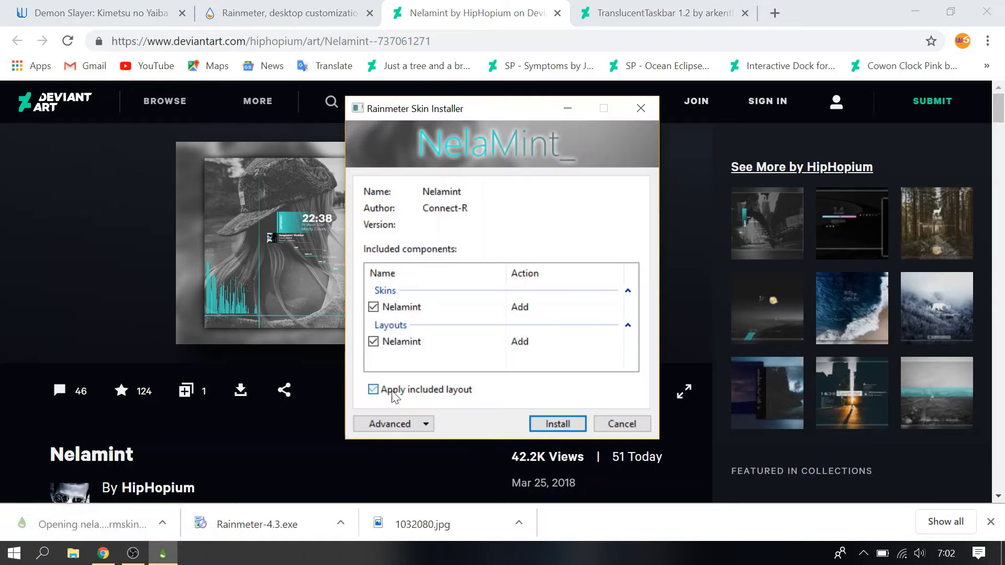
pyautogui.click(545, 422)
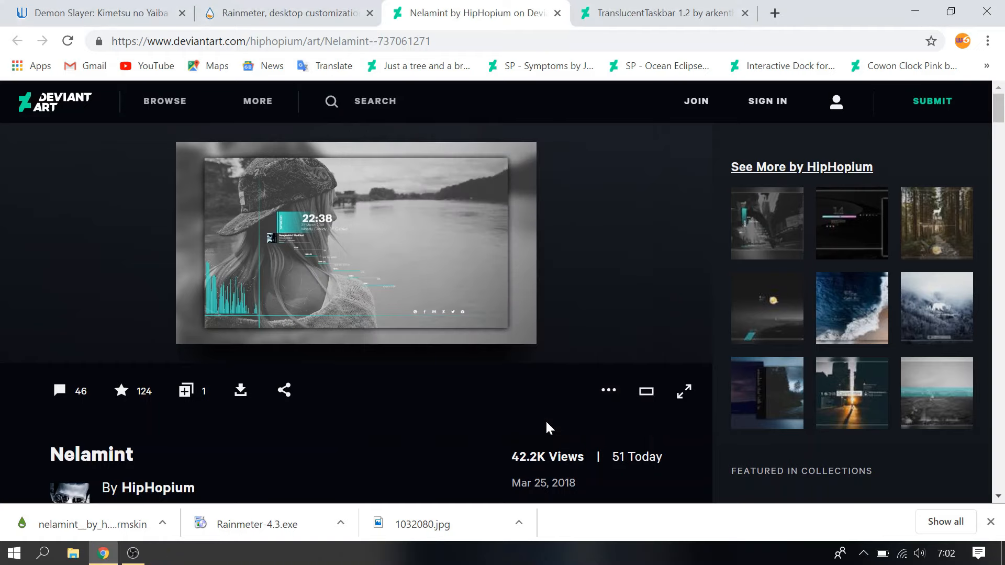
# Minimize the browser, open Rainmeter's skin manager and load Vertical Line.ini from the Nelamint skin.
pyautogui.click(911, 14)
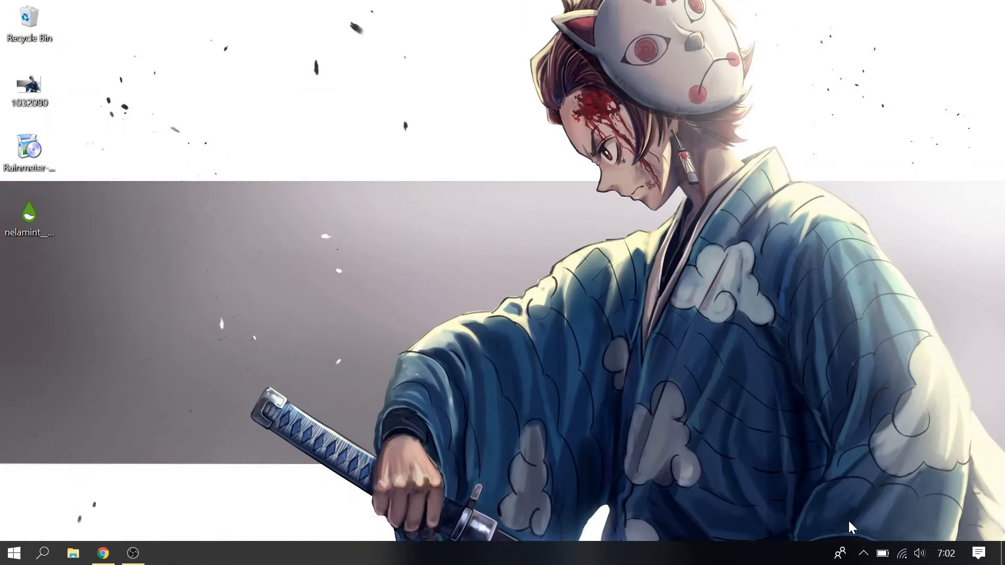
pyautogui.click(859, 555)
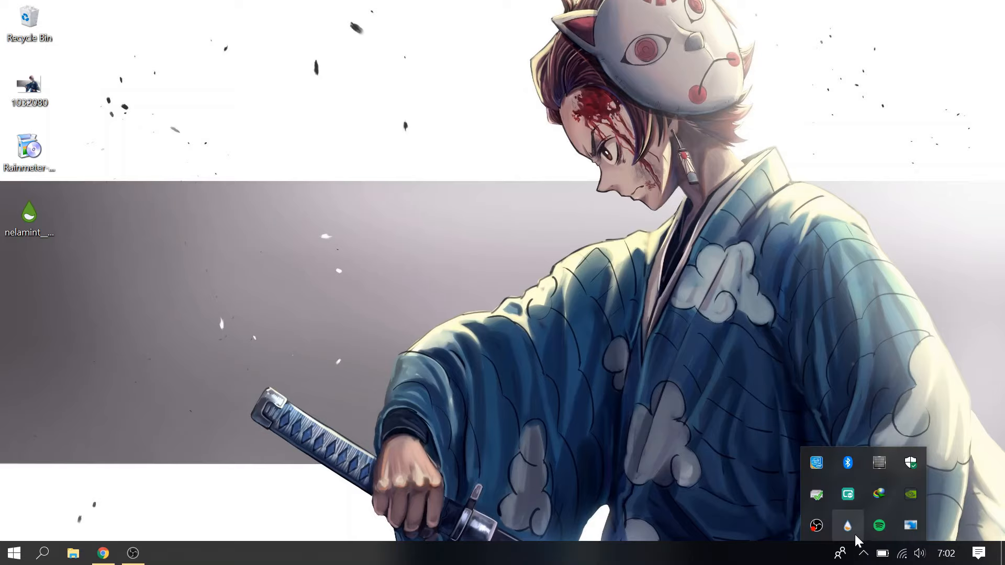
pyautogui.click(853, 529)
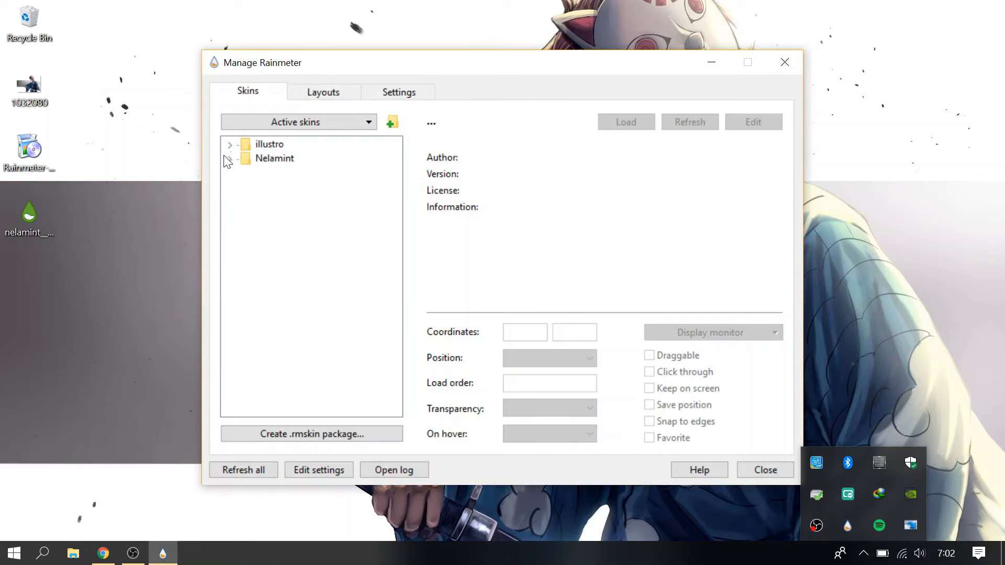
pyautogui.click(228, 158)
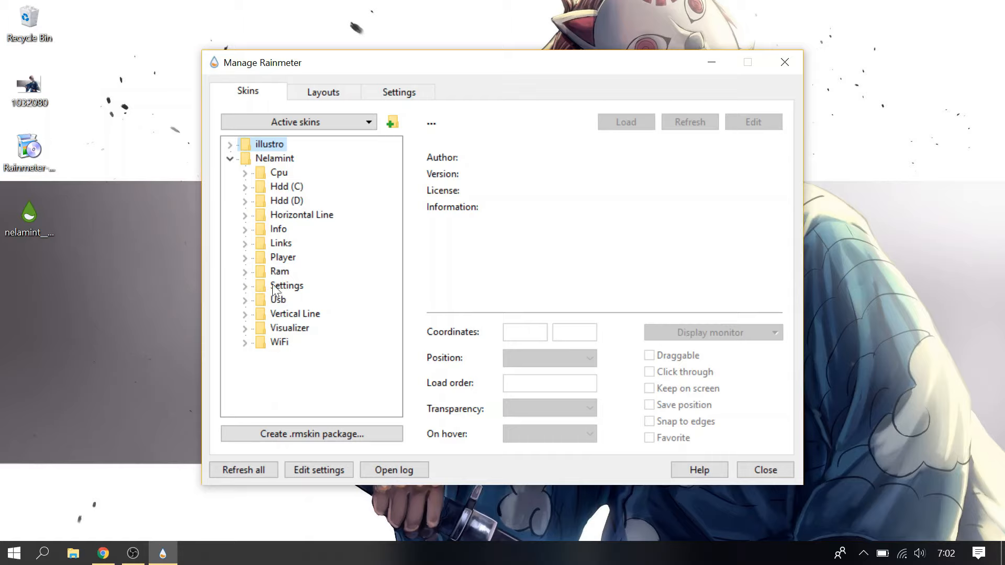
pyautogui.click(249, 315)
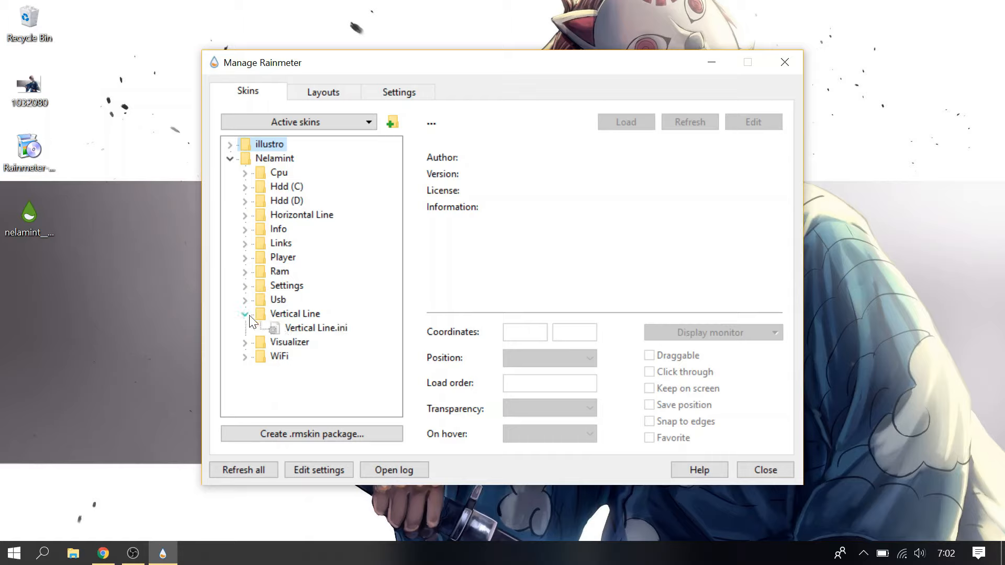
pyautogui.click(293, 327)
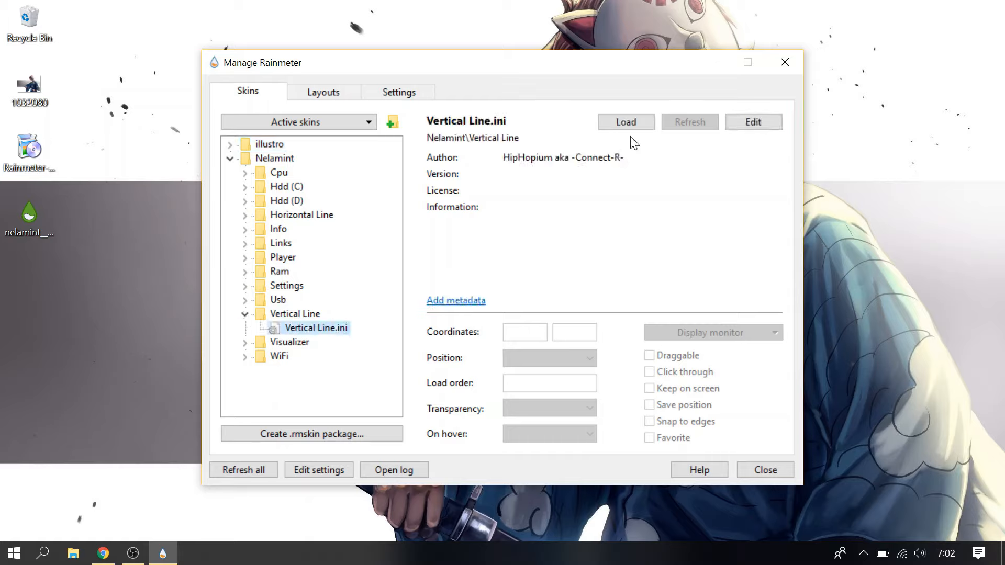
pyautogui.click(637, 127)
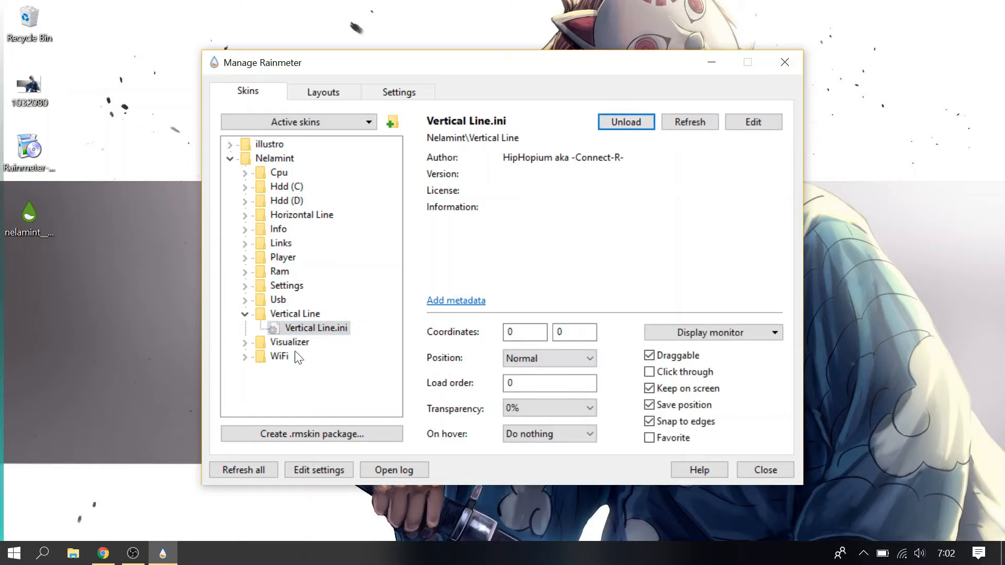
# Move the vertical line skin to about X 66, Y 0 on the desktop and shift the skin manager window away from it.
pyautogui.moveTo(3, 375); pyautogui.dragTo(54, 381)
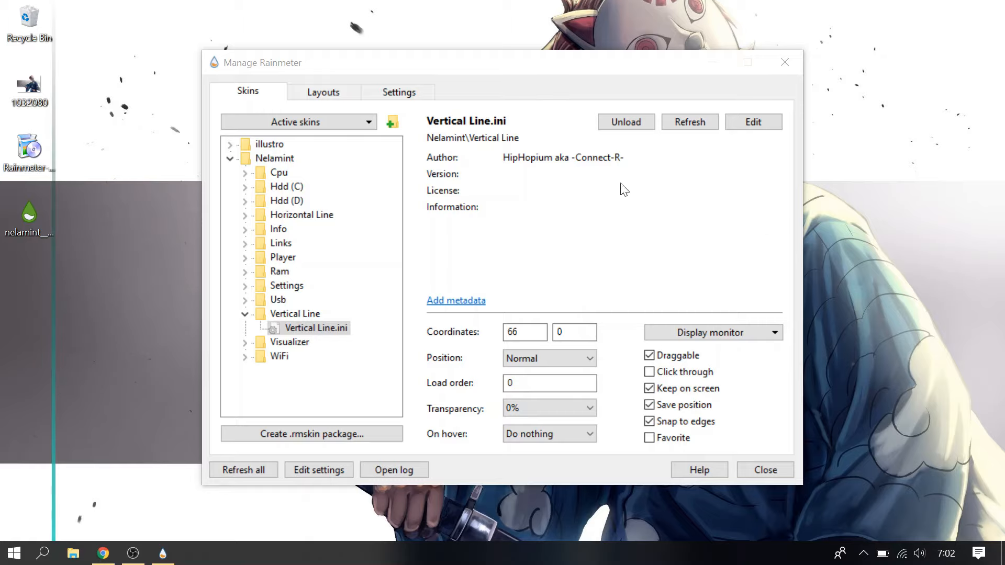
pyautogui.moveTo(623, 71); pyautogui.dragTo(761, 55)
pyautogui.click(384, 299)
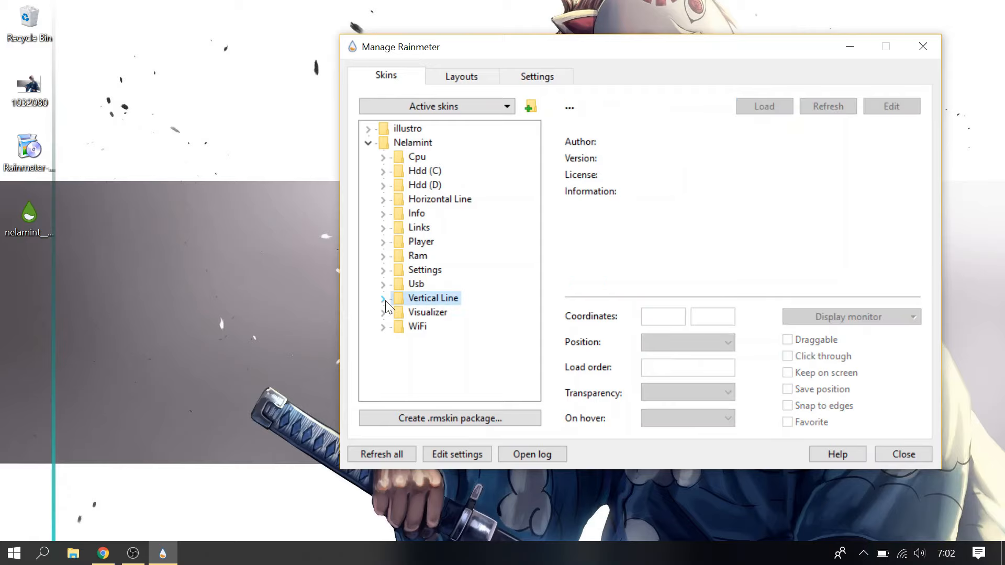
# Load Nelamint's Info.ini, place the clock skin at X 83, Y 233, and shift the skin manager window clear of it.
pyautogui.click(384, 214)
pyautogui.click(438, 228)
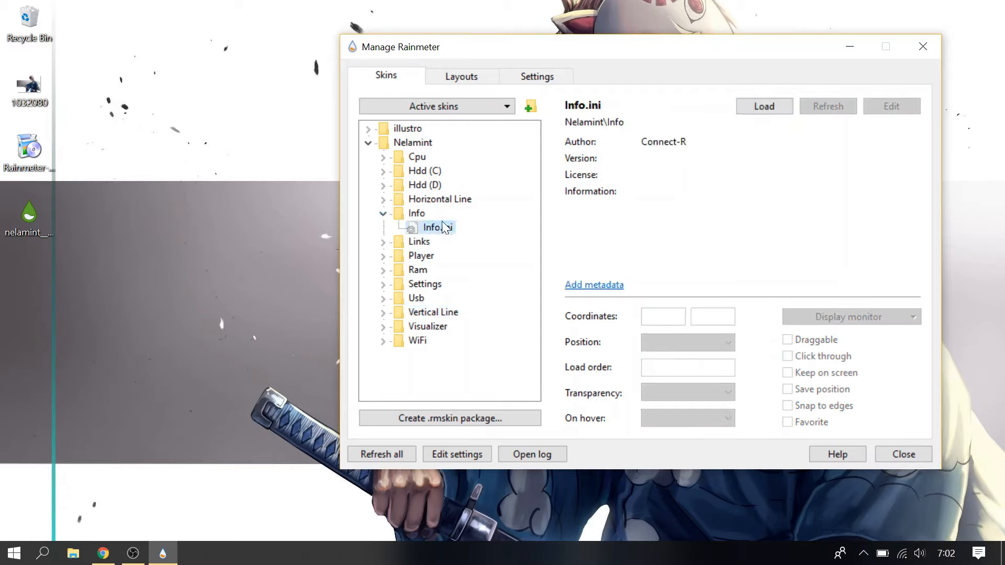
pyautogui.click(758, 107)
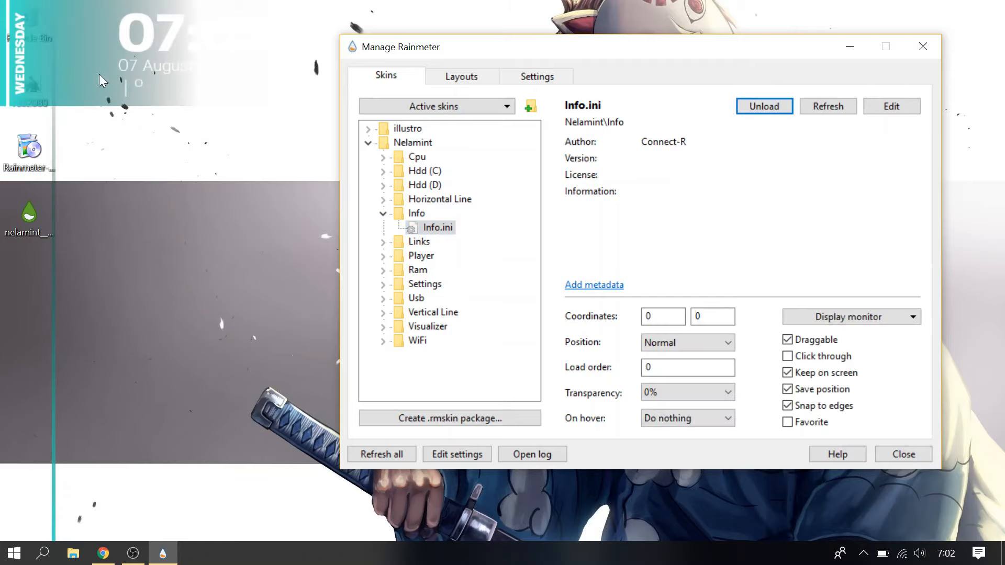
pyautogui.moveTo(100, 75); pyautogui.dragTo(155, 251)
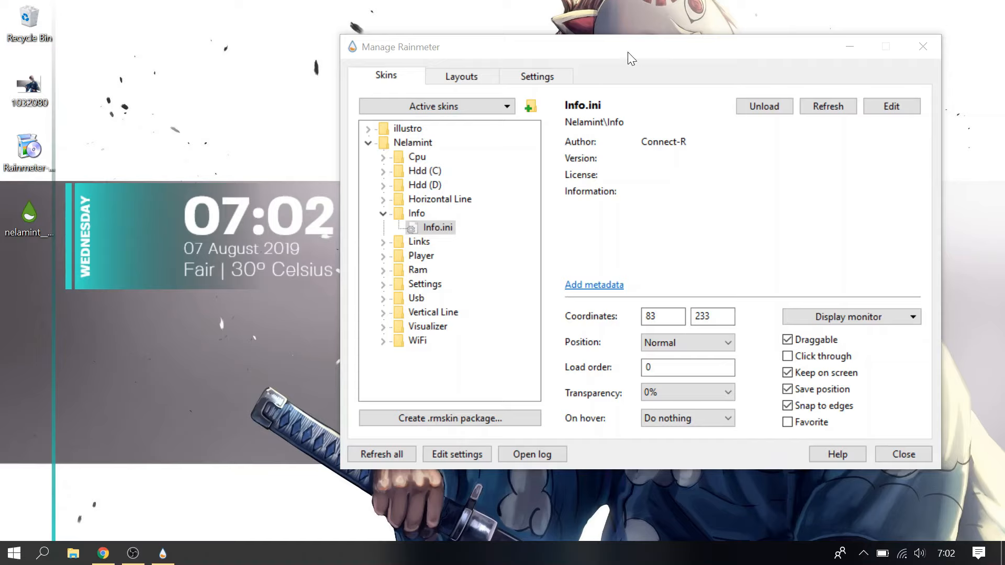
pyautogui.moveTo(627, 53); pyautogui.dragTo(674, 90)
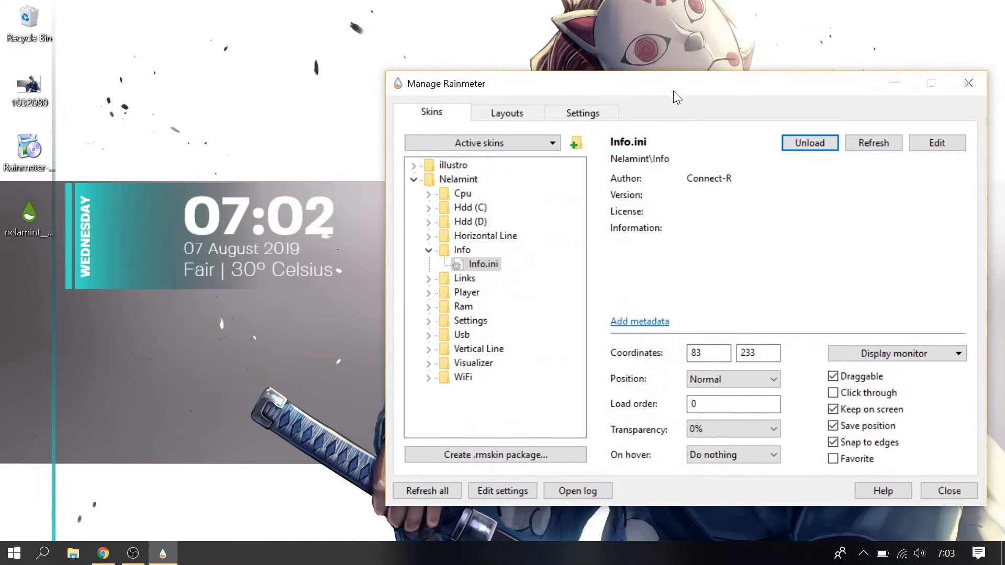
pyautogui.click(427, 250)
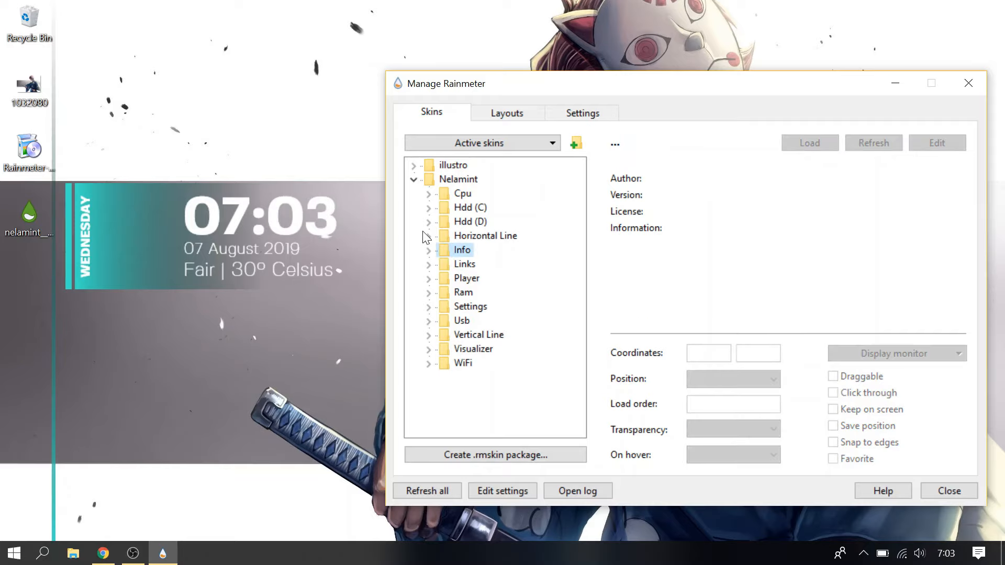
# Load Horizontal Line.ini from Nelamint and move the line just below the clock, to X 0, Y 380.
pyautogui.click(428, 236)
pyautogui.click(482, 250)
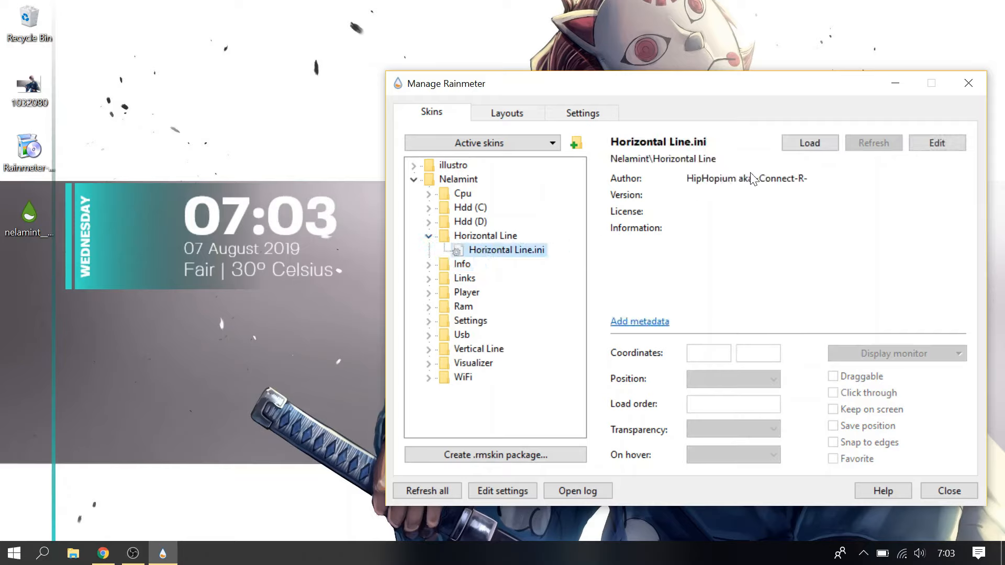
pyautogui.click(810, 143)
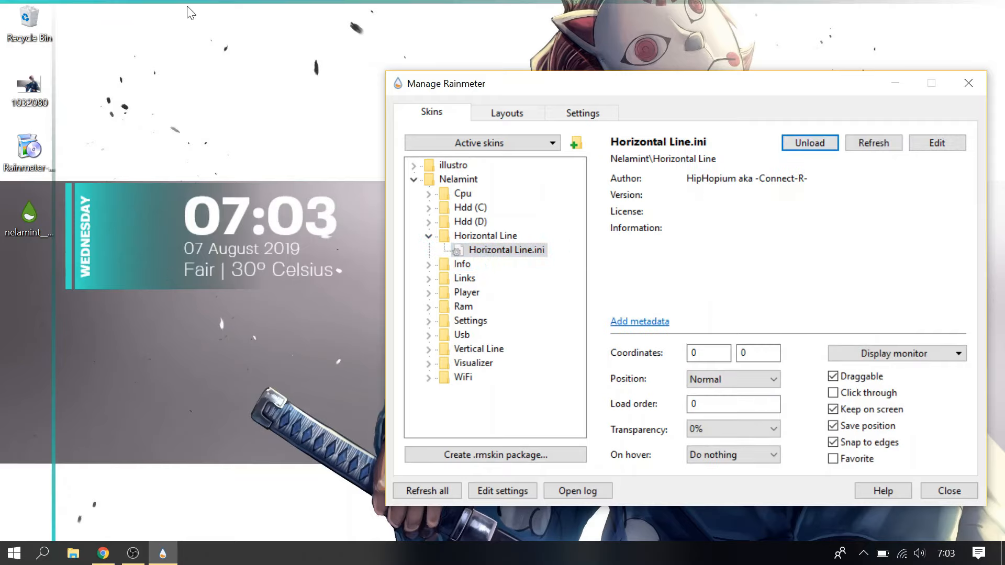
pyautogui.moveTo(191, 12); pyautogui.dragTo(155, 298)
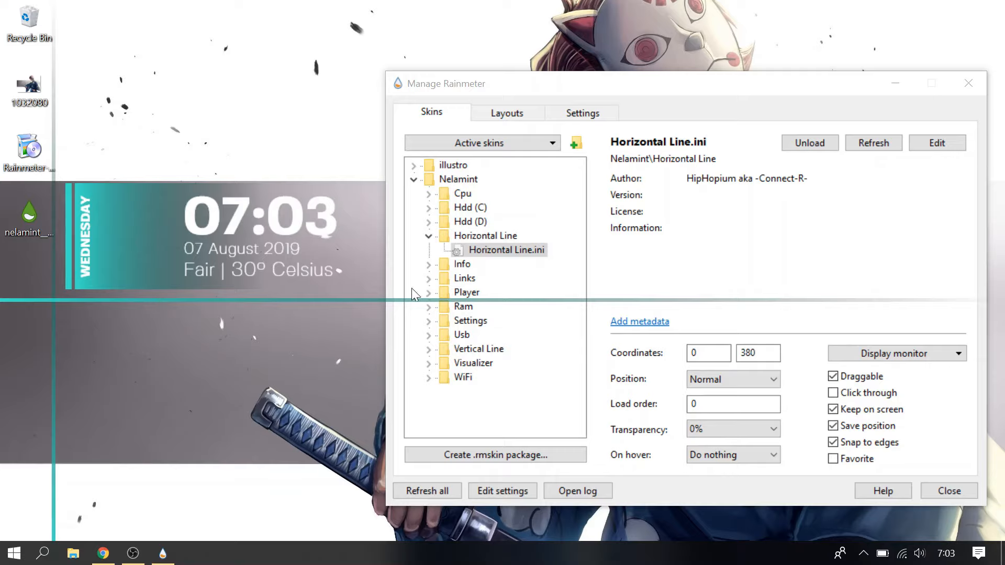
pyautogui.click(428, 237)
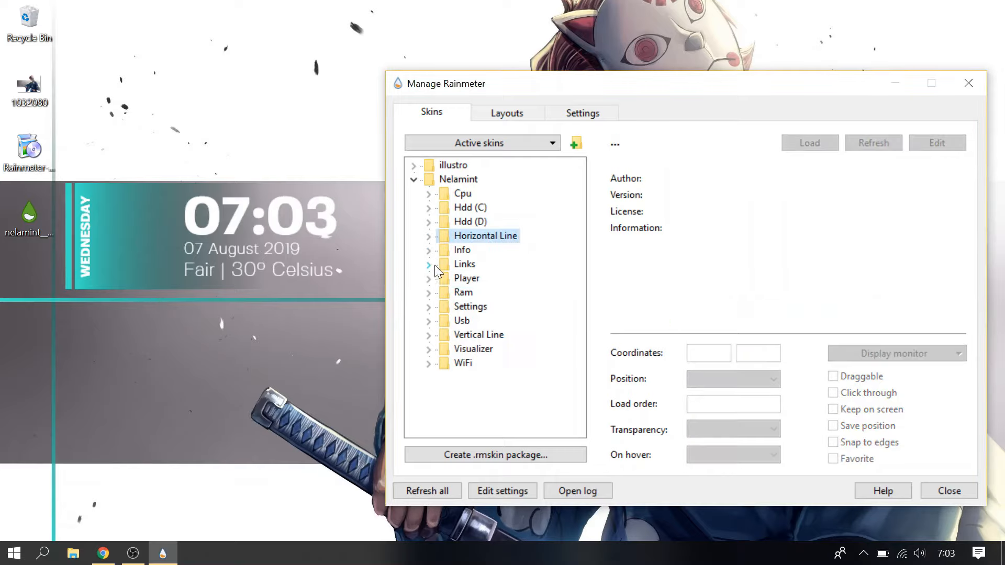
# Load Cpu.ini from the Nelamint skin.
pyautogui.click(428, 194)
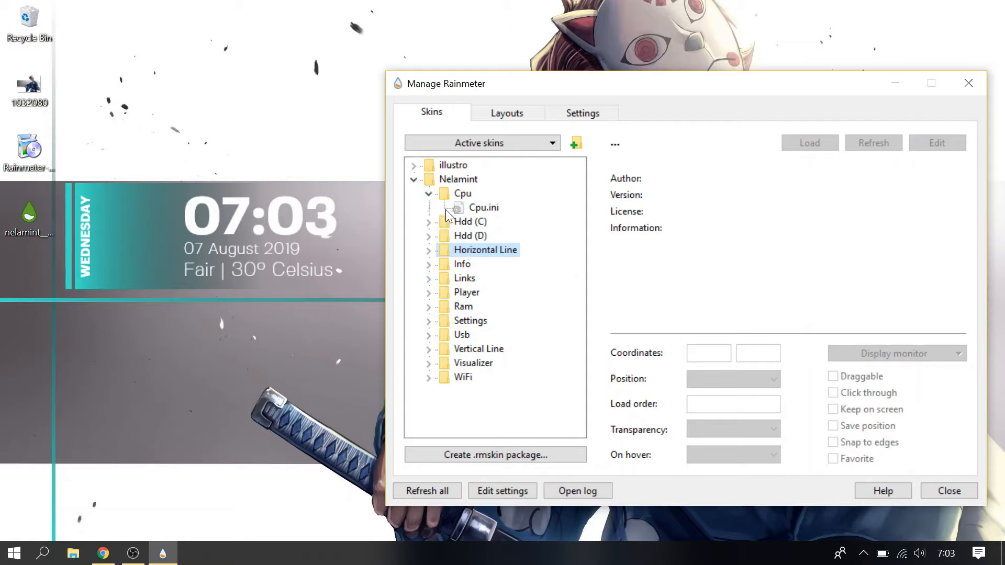
pyautogui.click(459, 209)
pyautogui.click(795, 143)
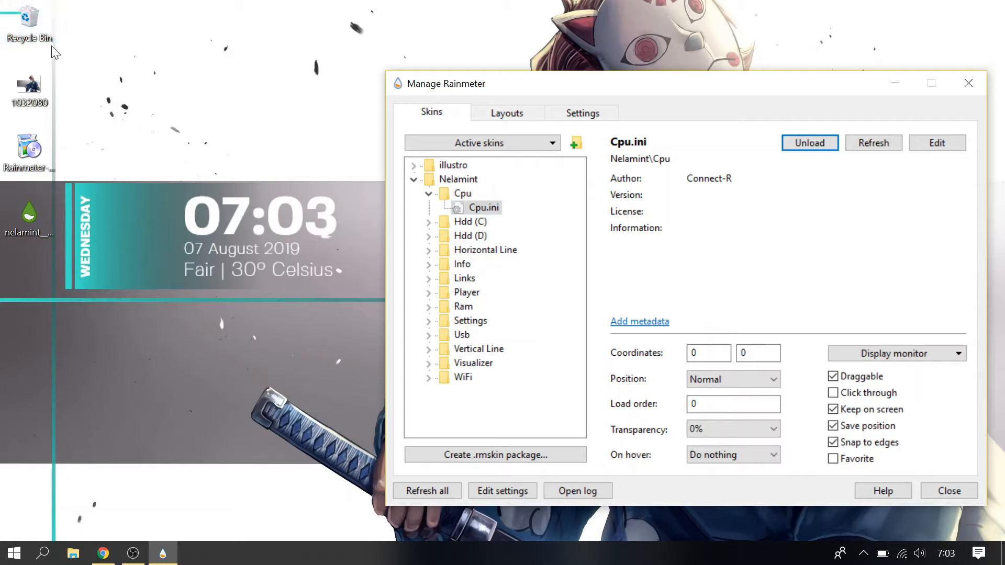
# Hide the desktop icons and move the CPU meter below the horizontal line, to X 83, Y 396.
pyautogui.moveTo(20, 24)
pyautogui.mouseDown()
pyautogui.moveTo(53, 52)
pyautogui.moveTo(17, 21)
pyautogui.mouseUp()
pyautogui.rightClick(110, 44)
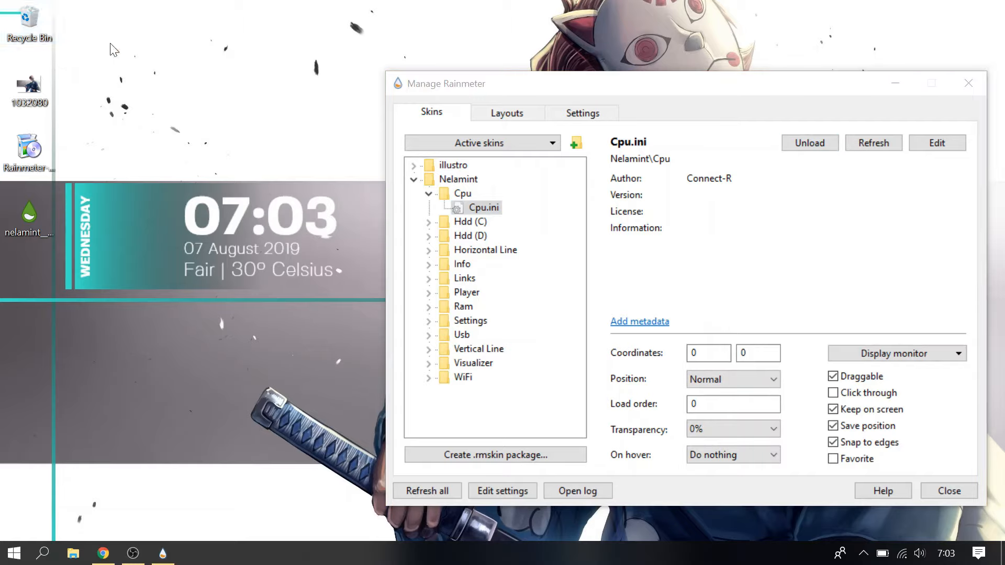
pyautogui.moveTo(149, 59)
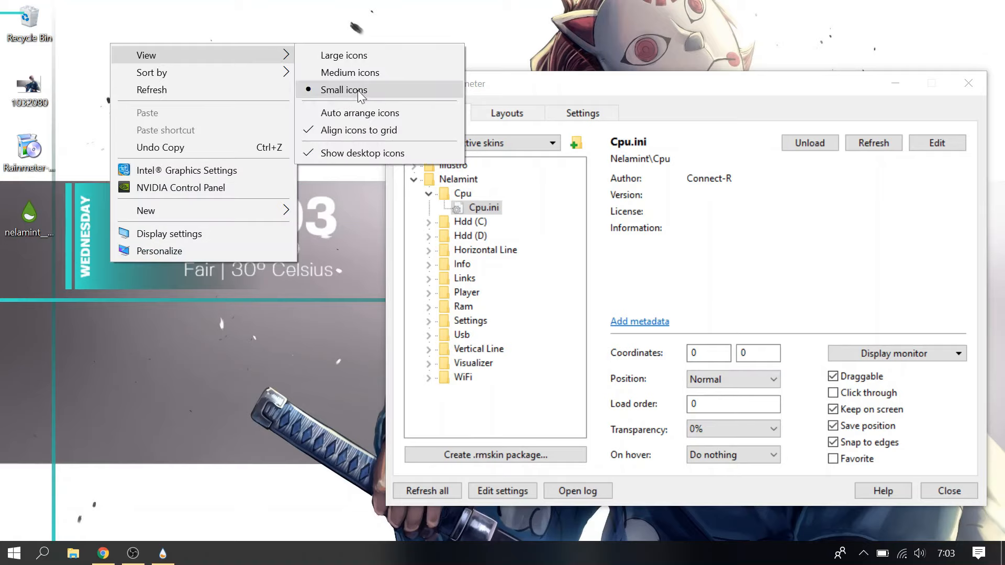
pyautogui.click(368, 152)
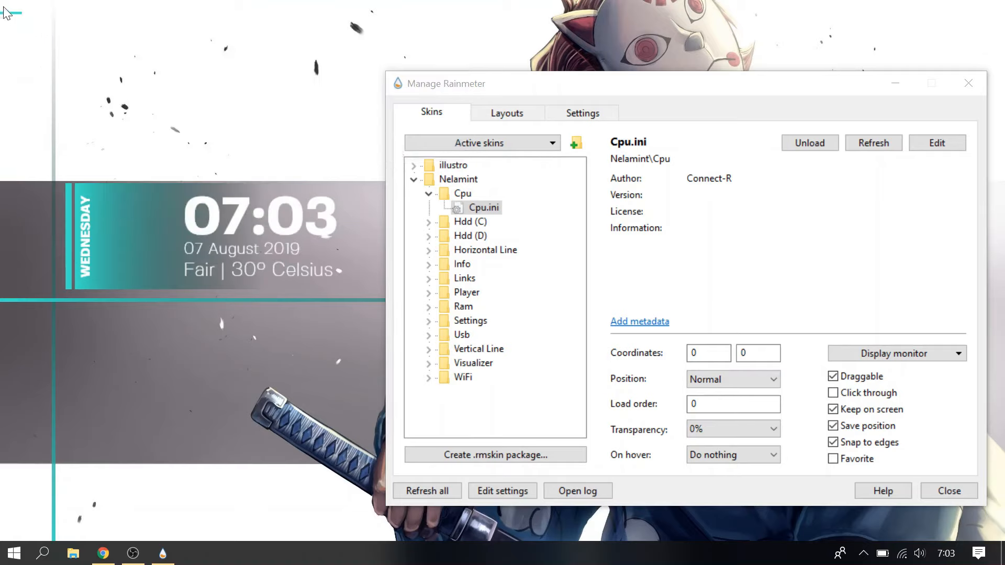
pyautogui.moveTo(18, 17); pyautogui.dragTo(80, 323)
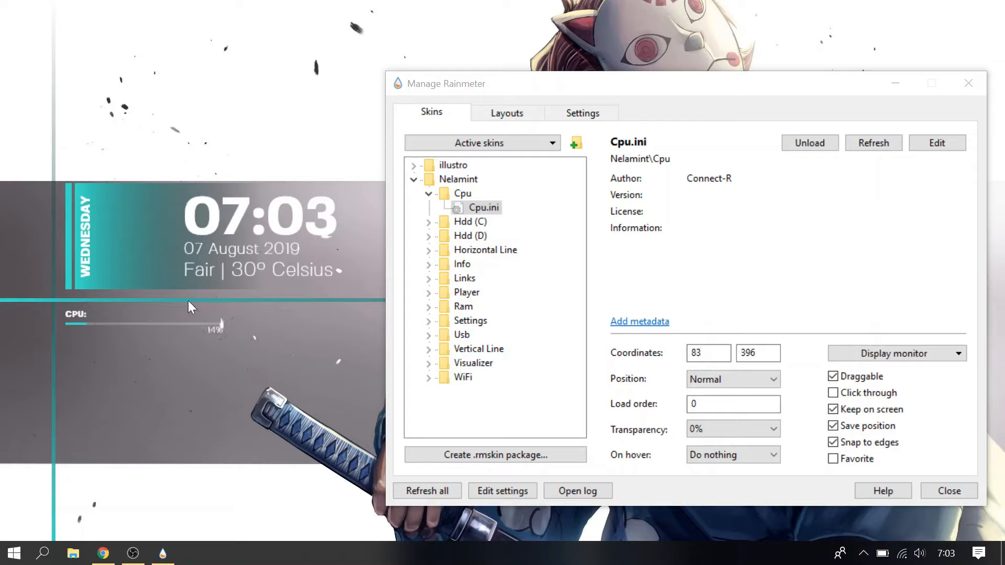
pyautogui.click(429, 194)
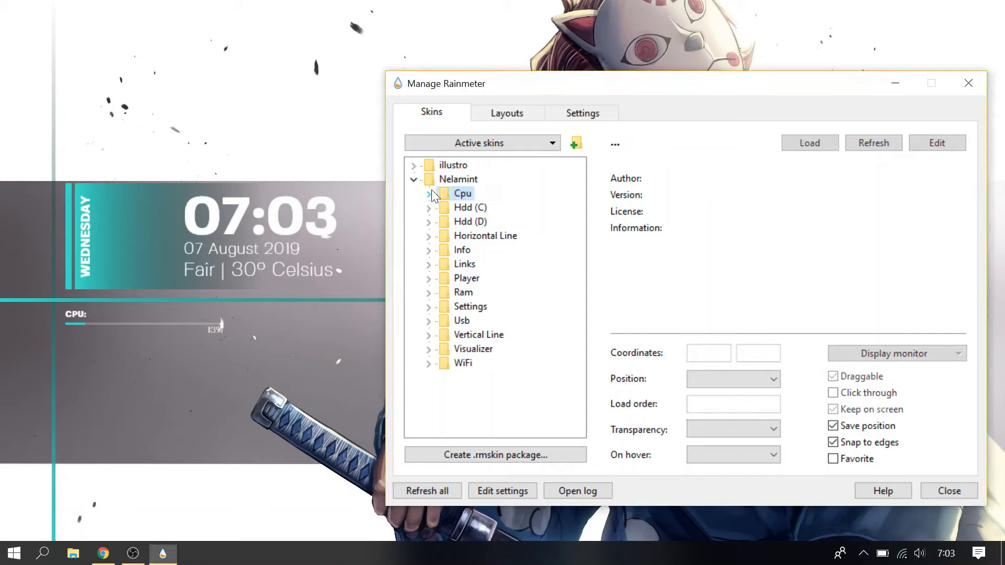
# Load Disk C.ini from Nelamint's Hdd (C) folder and place the meter under the CPU meter at X 84, Y 426.
pyautogui.click(427, 208)
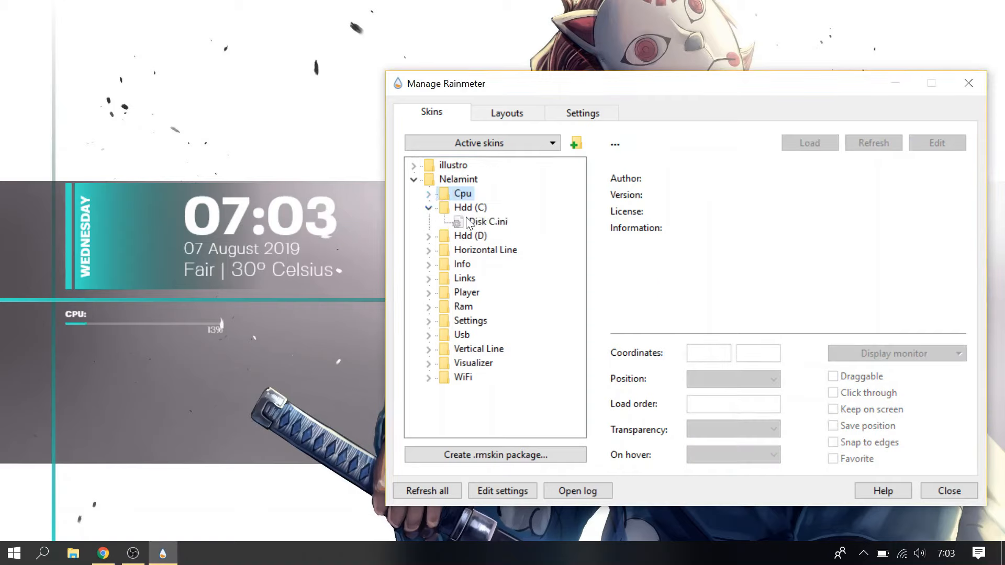
pyautogui.click(487, 221)
pyautogui.click(830, 143)
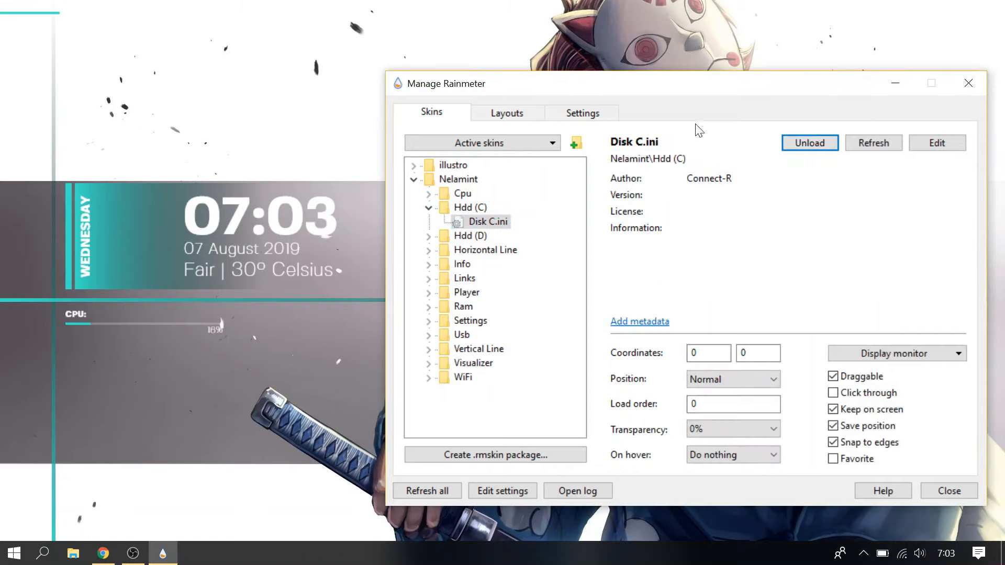
pyautogui.click(9, 13)
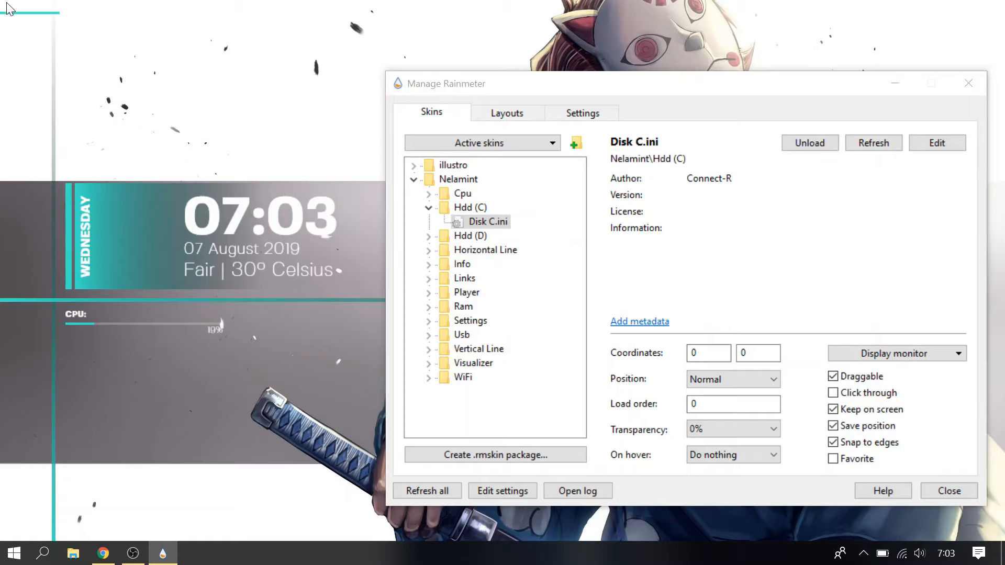
pyautogui.moveTo(8, 4); pyautogui.dragTo(73, 342)
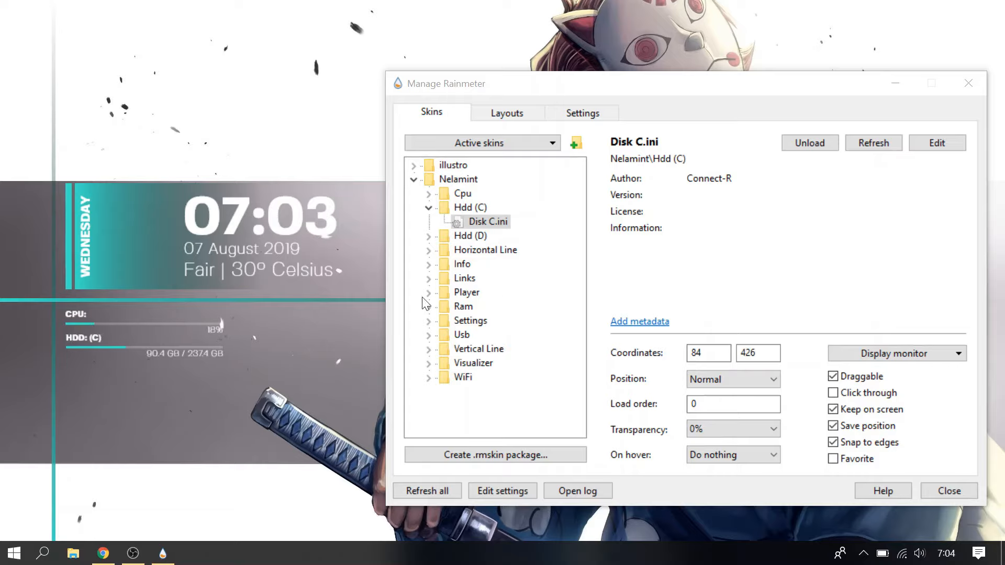
pyautogui.click(433, 210)
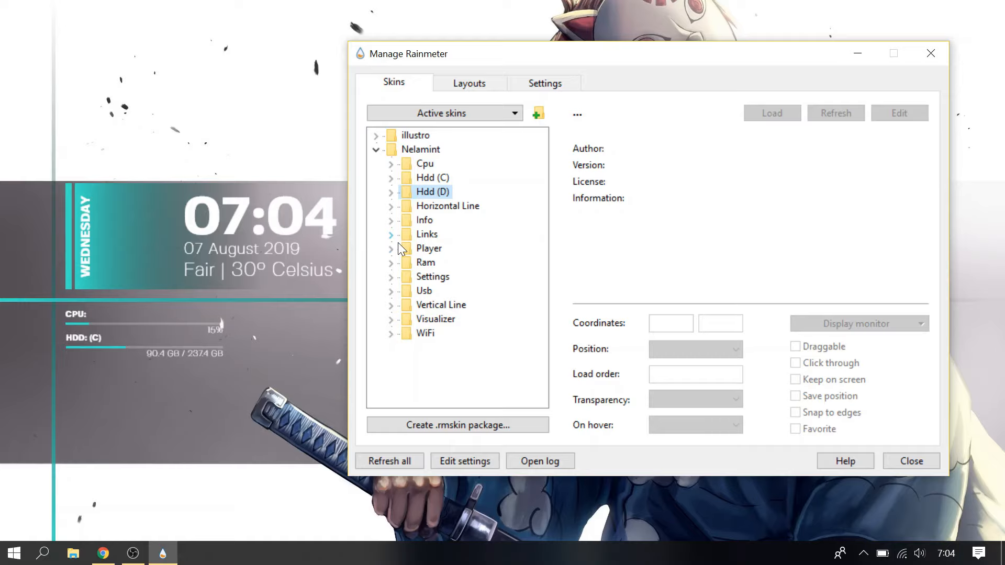
# Load Nelamint's Ram.ini and place the RAM meter under the HDD meter at X 84, Y 456.
pyautogui.click(397, 263)
pyautogui.click(446, 276)
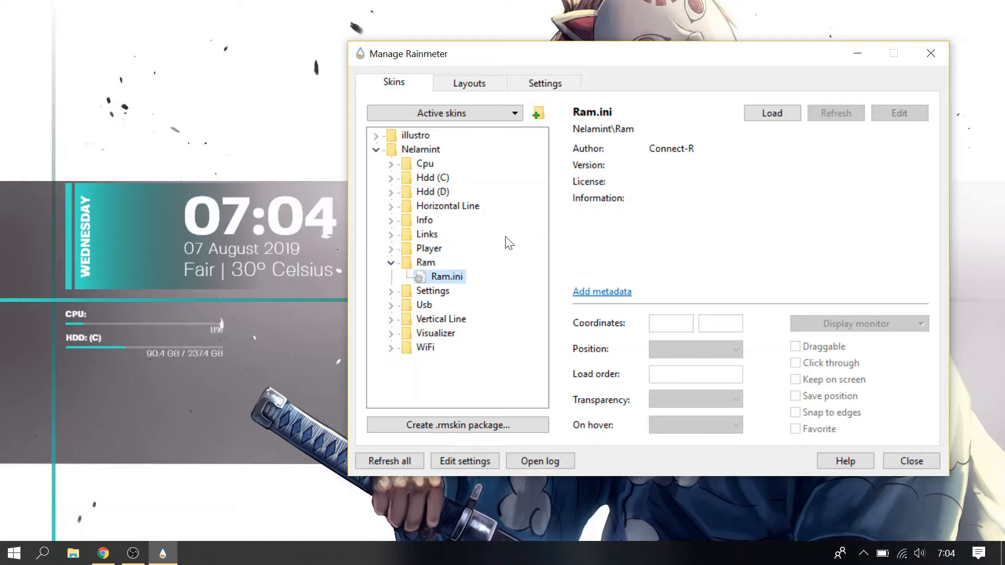
pyautogui.click(759, 112)
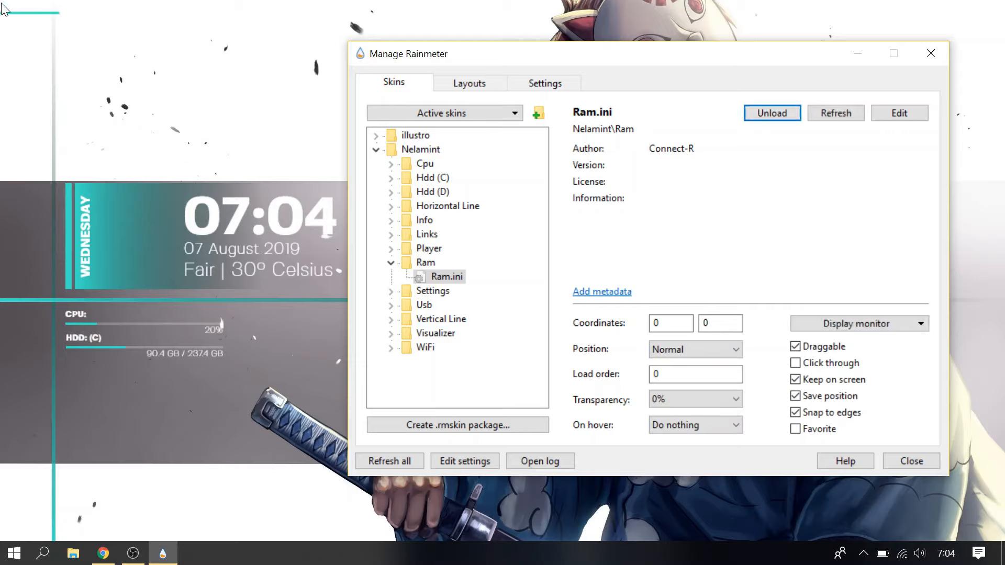
pyautogui.click(23, 90)
pyautogui.moveTo(70, 353); pyautogui.dragTo(71, 354)
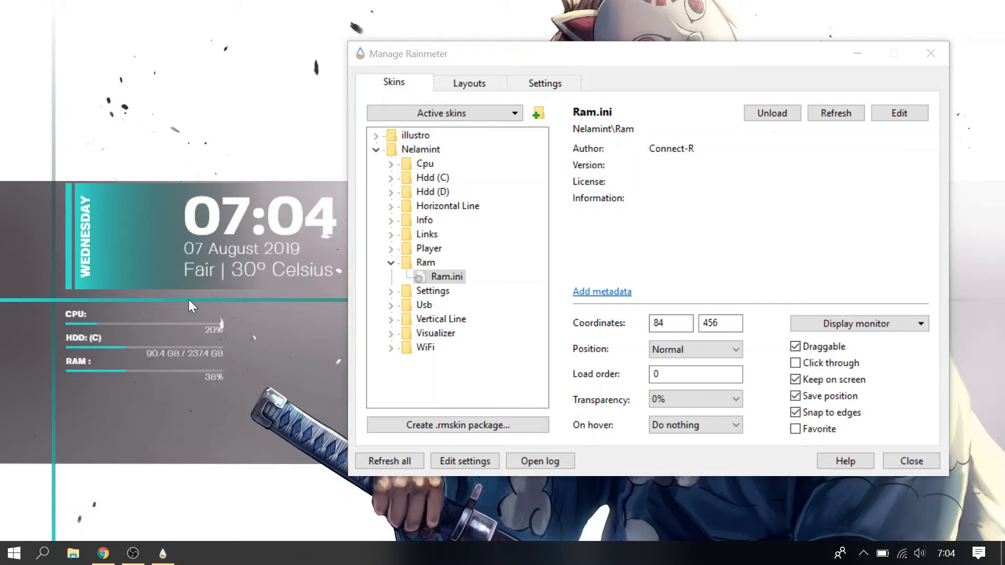
pyautogui.click(390, 263)
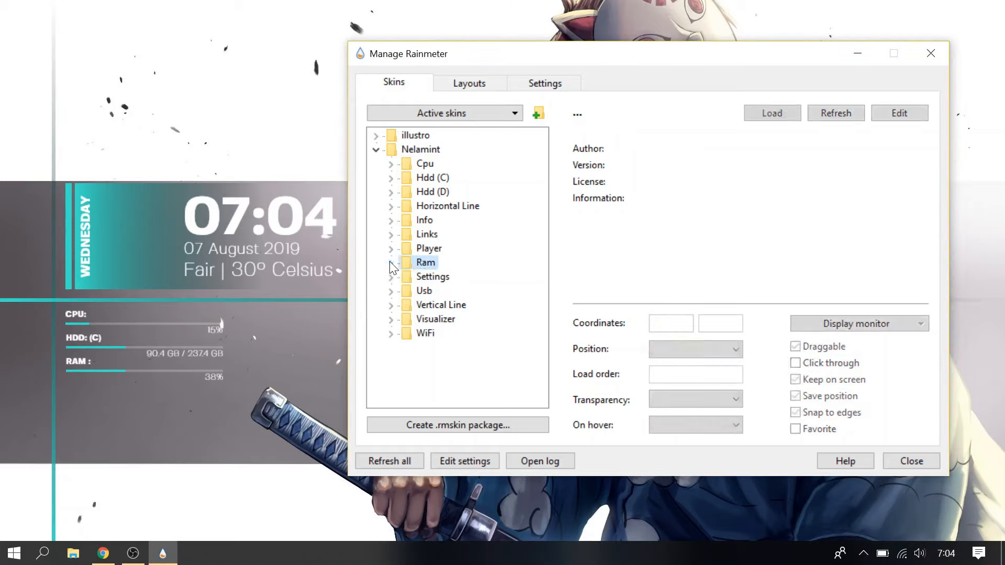
# Load Nelamint's Wifi.ini and place the WiFi meter under the RAM meter at X 84, Y 486.
pyautogui.click(395, 291)
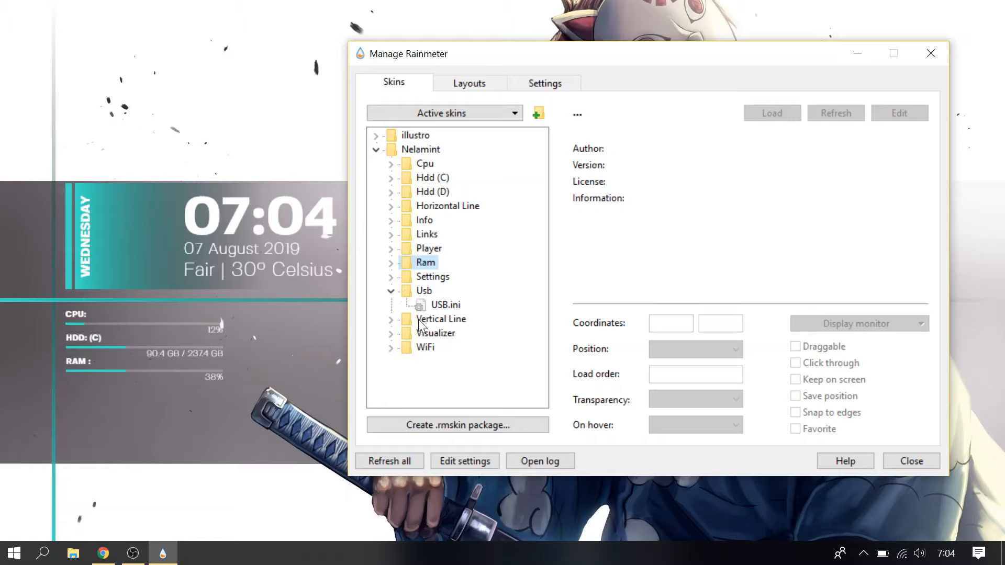
pyautogui.click(421, 361)
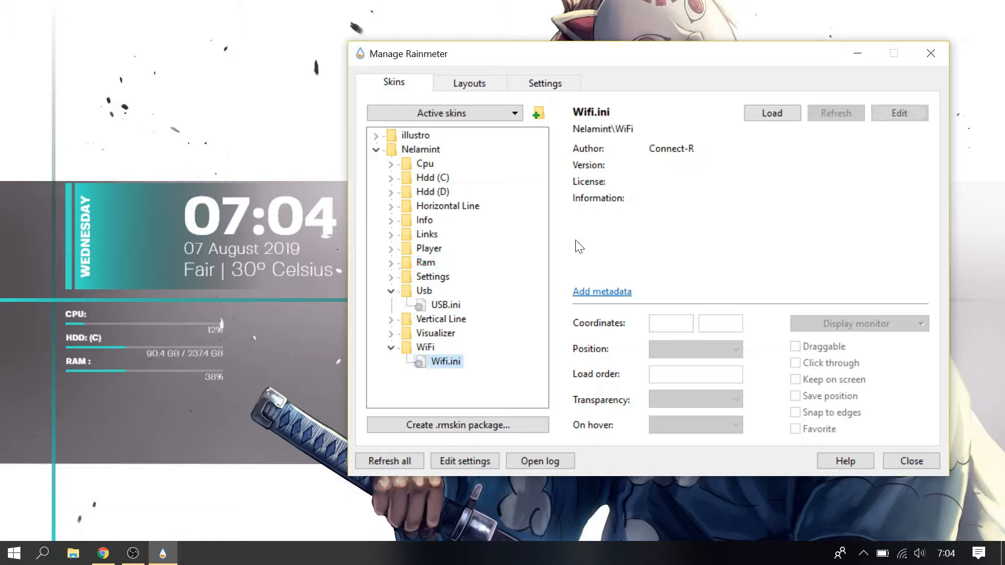
pyautogui.click(765, 115)
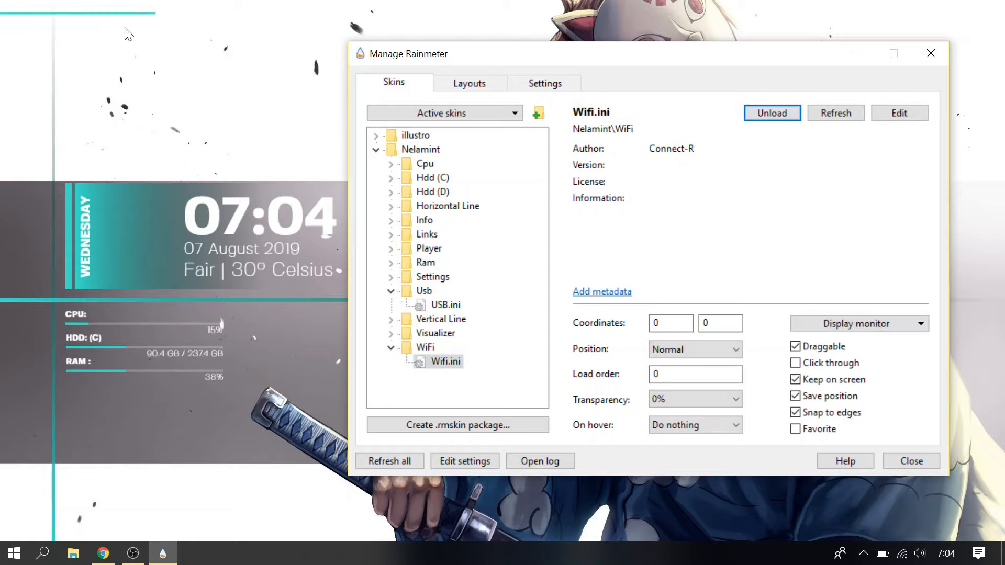
pyautogui.click(23, 2)
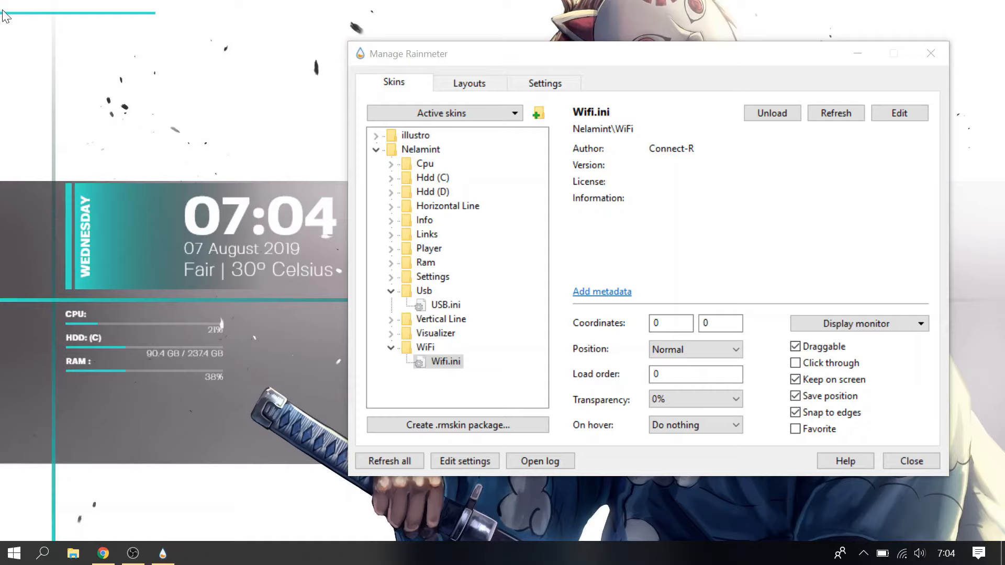
pyautogui.moveTo(20, 11); pyautogui.dragTo(41, 280)
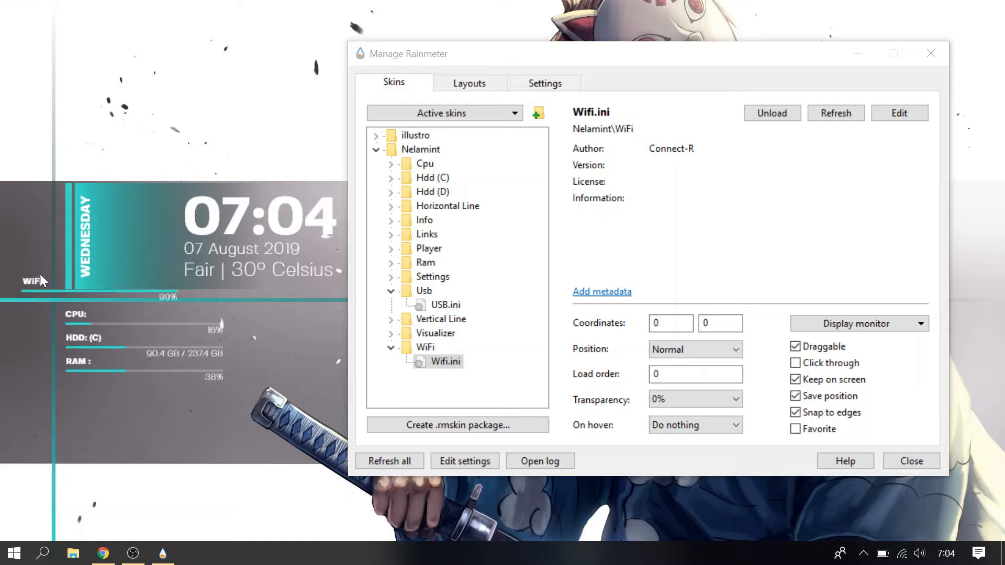
pyautogui.moveTo(84, 388); pyautogui.dragTo(81, 386)
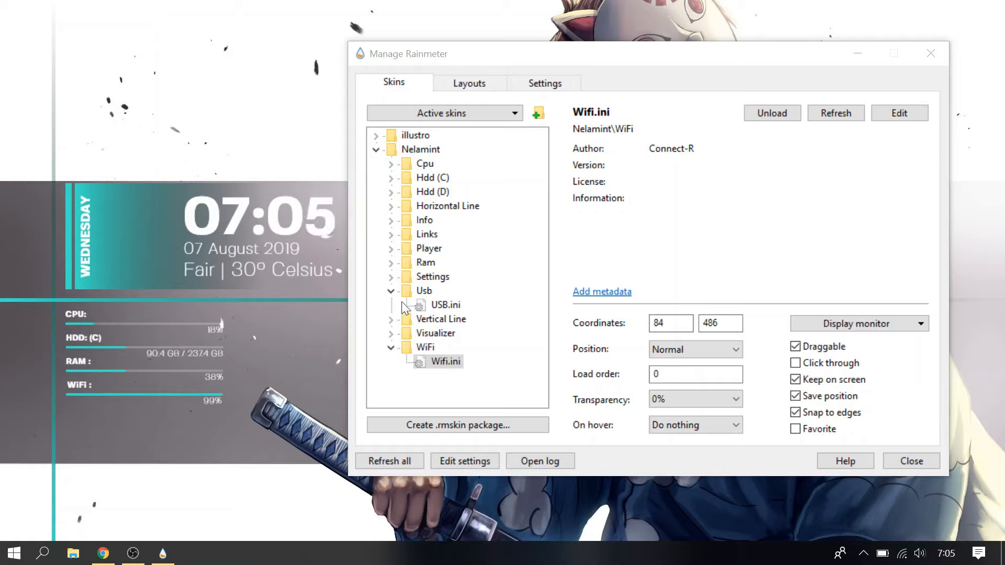
# Load Nelamint's USB.ini and align the USB meter under the WiFi meter at X 82, Y 517.
pyautogui.click(419, 304)
pyautogui.click(770, 115)
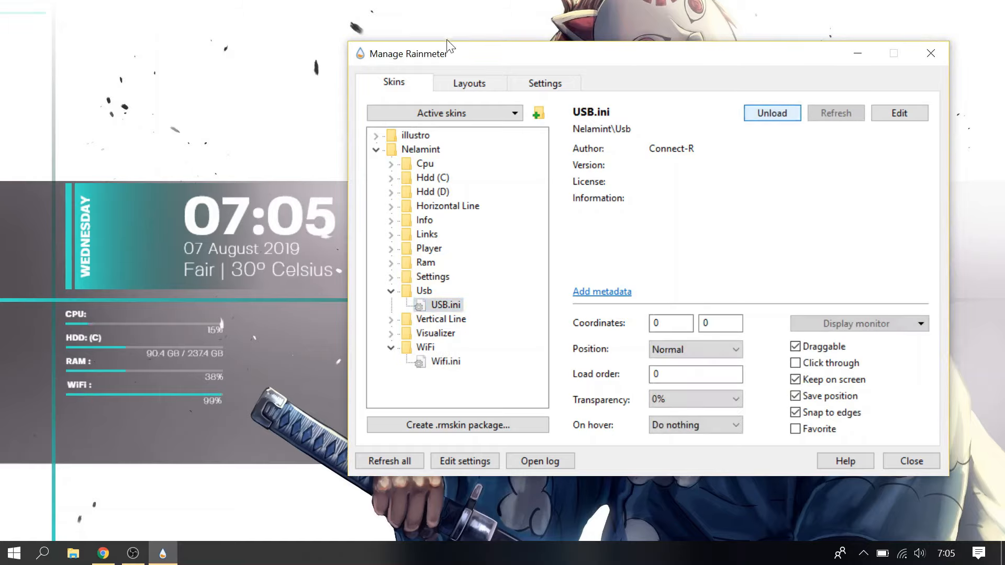
pyautogui.click(14, 27)
pyautogui.moveTo(38, 254); pyautogui.dragTo(74, 413)
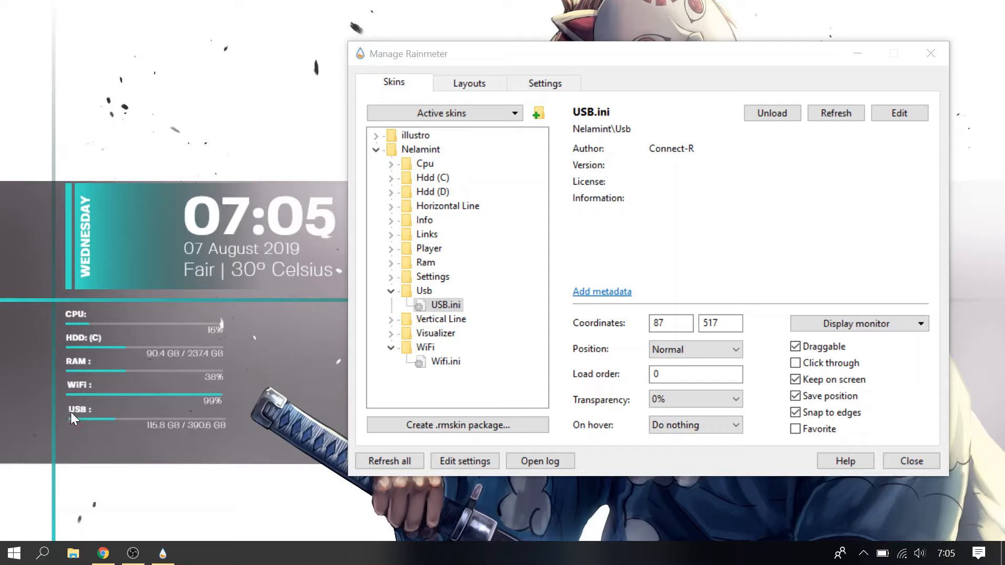
pyautogui.moveTo(80, 409); pyautogui.dragTo(80, 410)
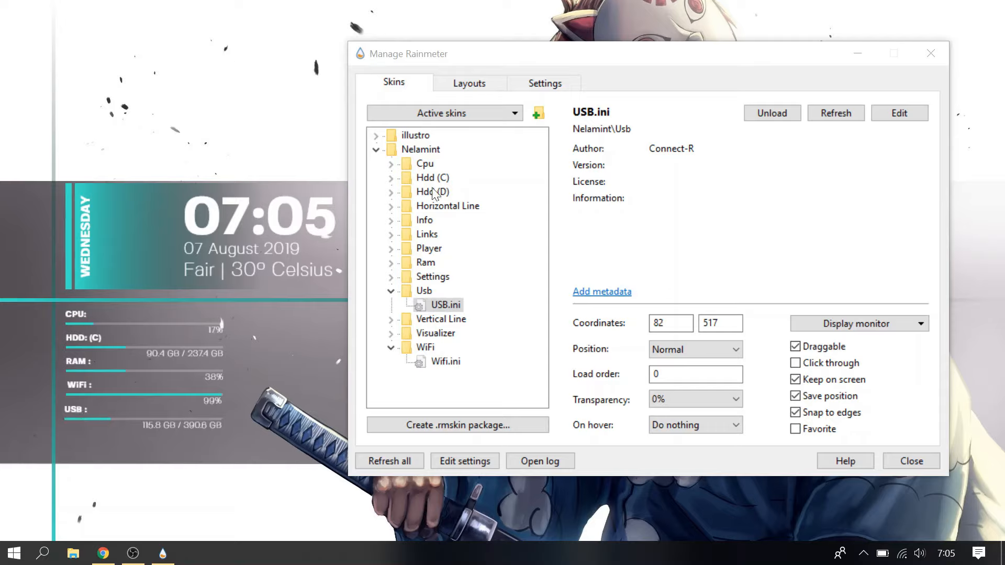
pyautogui.click(390, 291)
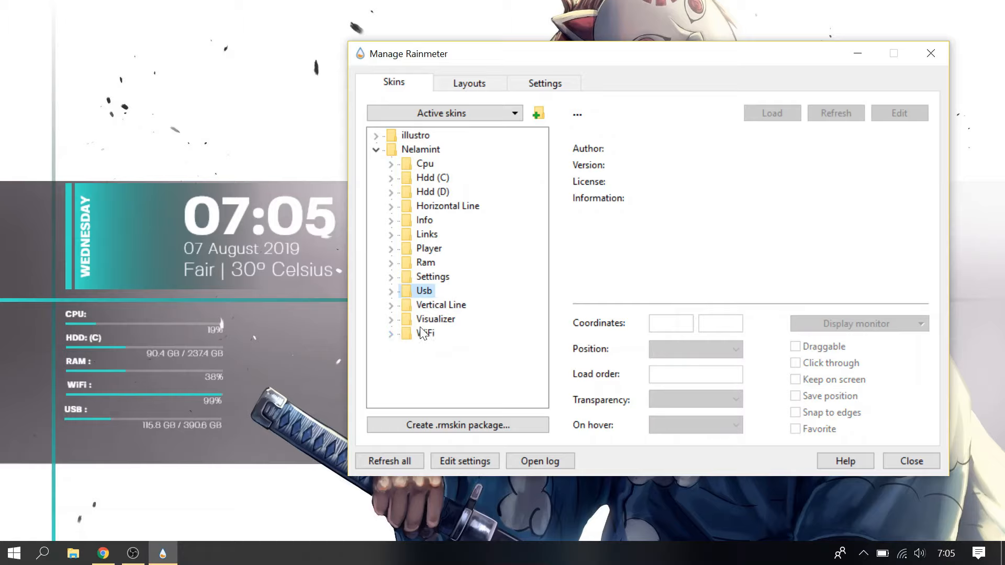
# Load Visualizer.ini from Nelamint's Visualizer folder.
pyautogui.click(391, 320)
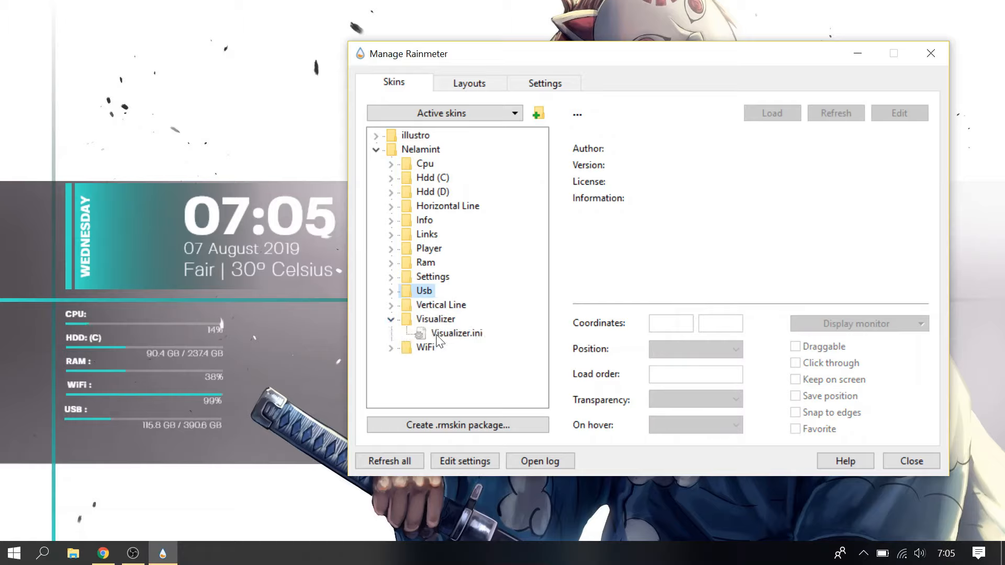
pyautogui.click(445, 334)
pyautogui.click(775, 117)
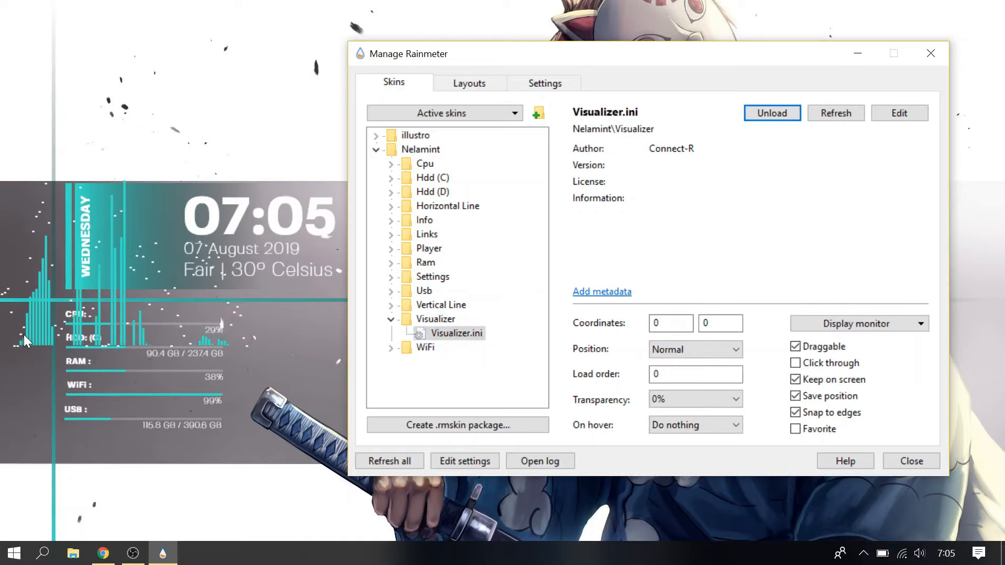
pyautogui.click(27, 335)
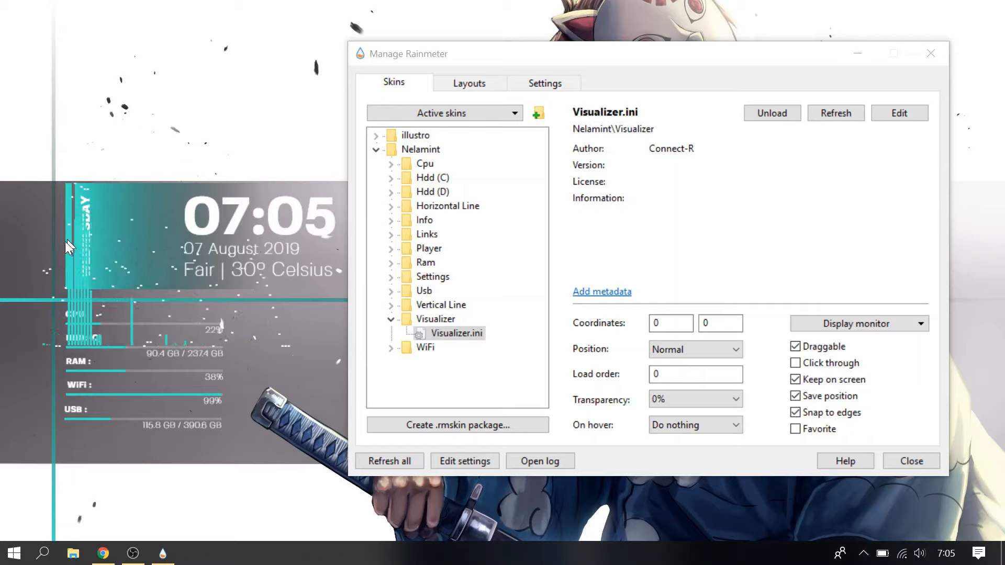
# Set the Height variable to 200 in the visualizer's skin file, save it and refresh the skin.
pyautogui.click(899, 114)
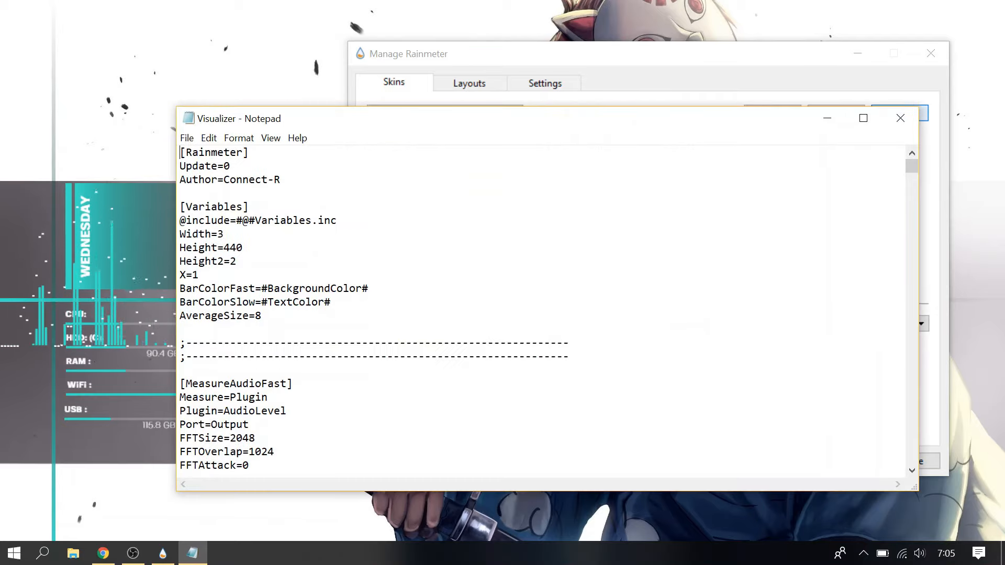
pyautogui.press('BackSpace')
pyautogui.press('BackSpace')
pyautogui.press('BackSpace')
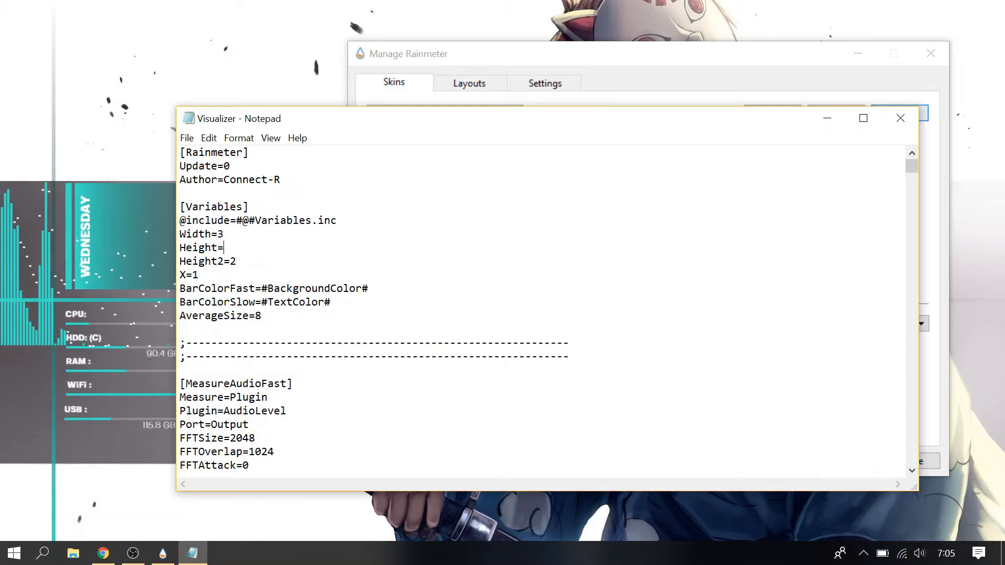
pyautogui.write('200')
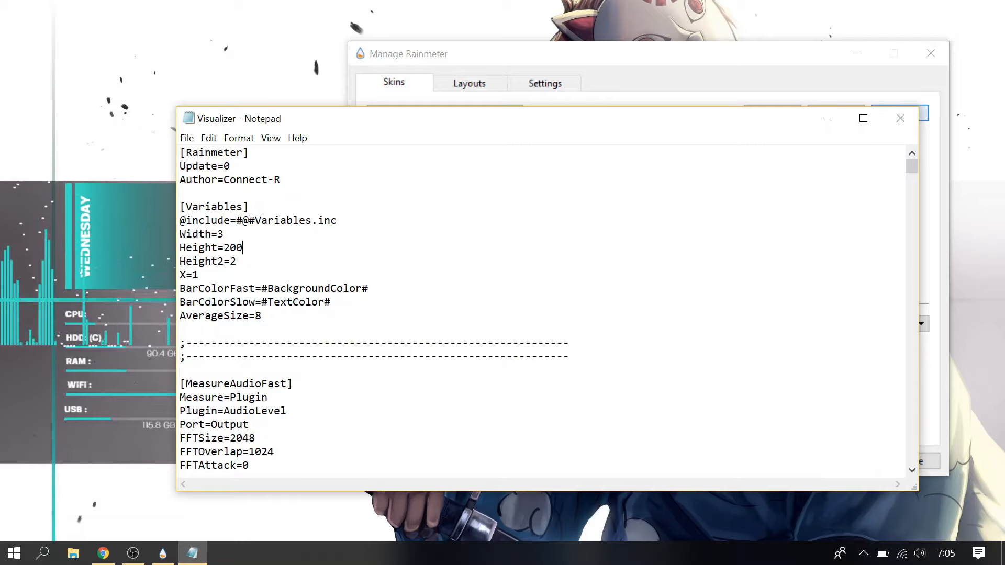
pyautogui.click(186, 140)
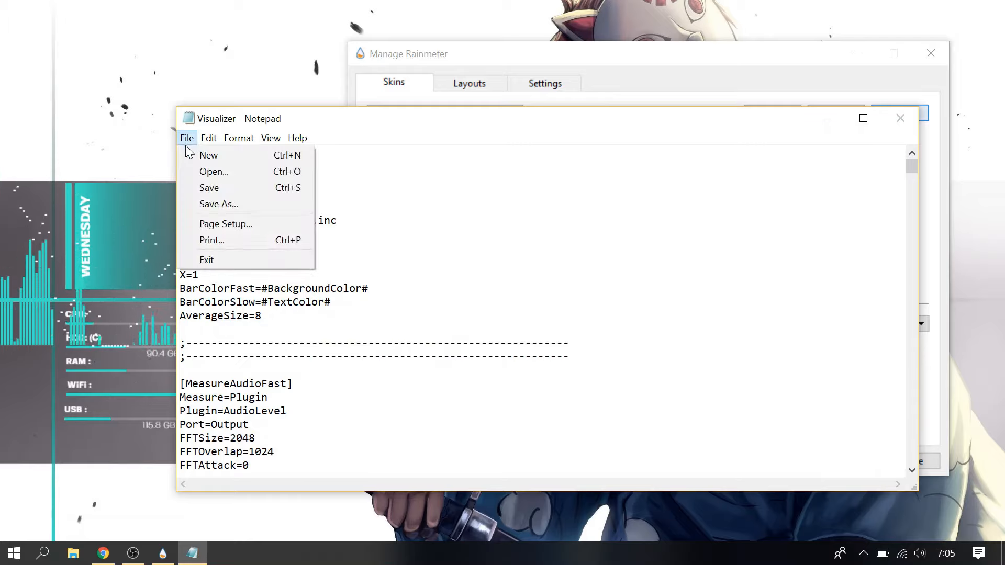
pyautogui.click(199, 187)
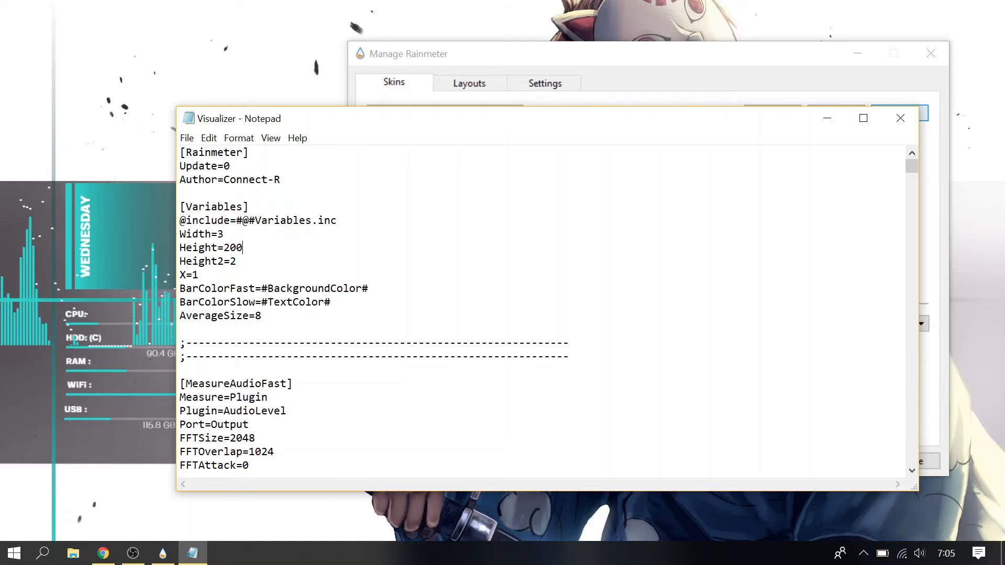
pyautogui.click(900, 118)
pyautogui.click(845, 114)
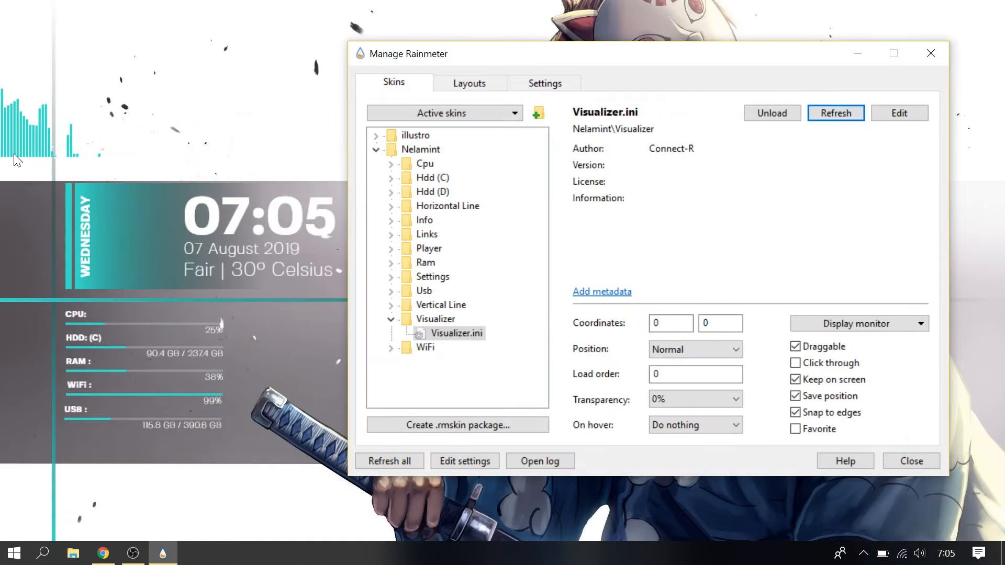
# Move the visualizer above the clock panel to X 94, Y 18, and nudge the clock panel slightly down.
pyautogui.moveTo(20, 156); pyautogui.dragTo(85, 163)
pyautogui.moveTo(112, 210); pyautogui.dragTo(112, 213)
pyautogui.press('Left')
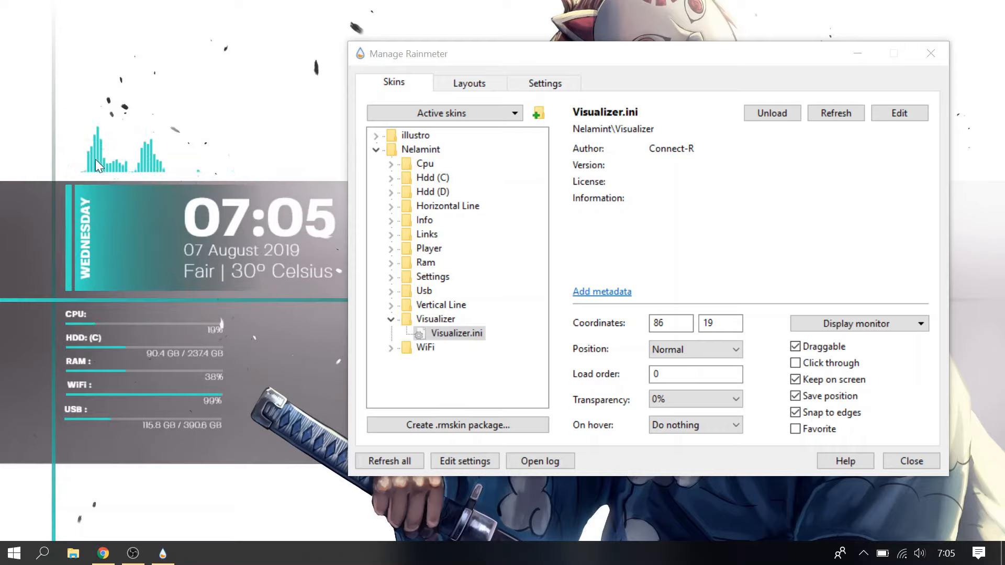
pyautogui.moveTo(95, 161); pyautogui.dragTo(99, 165)
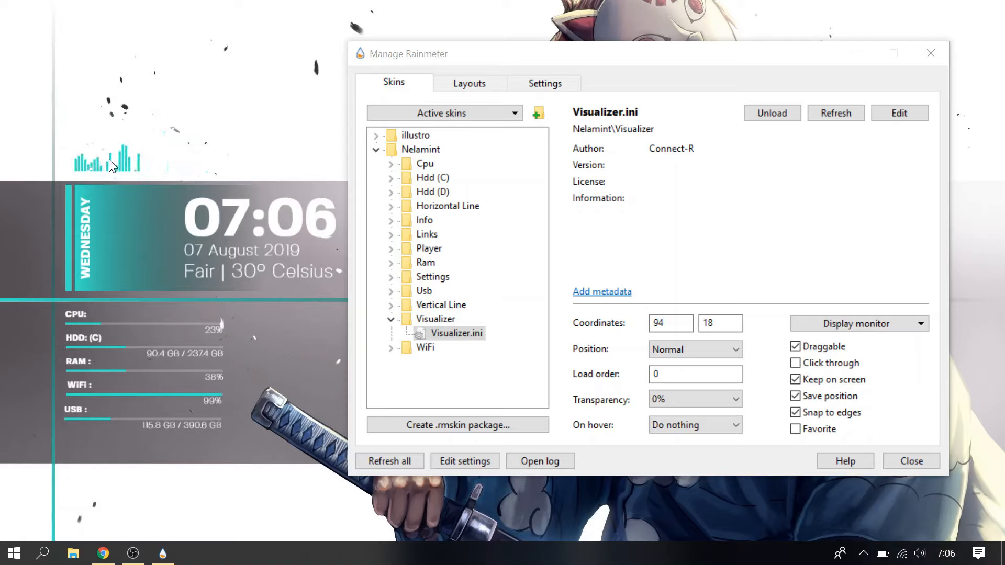
# Turn off Snap to edges for the visualizer, align it on the clock panel's upper edge at X 85, Y 29, and close the skin manager.
pyautogui.rightClick(110, 162)
pyautogui.moveTo(133, 233)
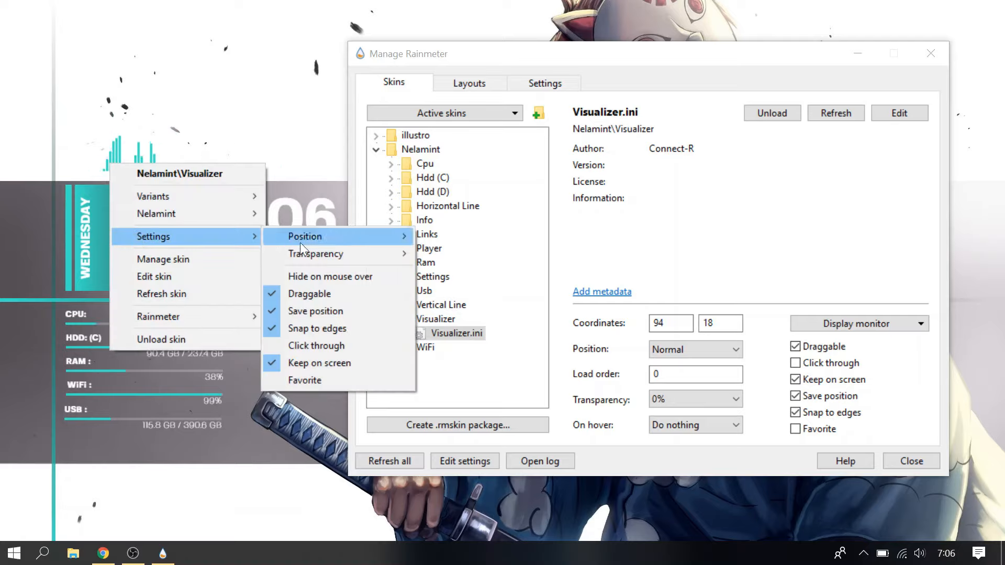
pyautogui.click(312, 328)
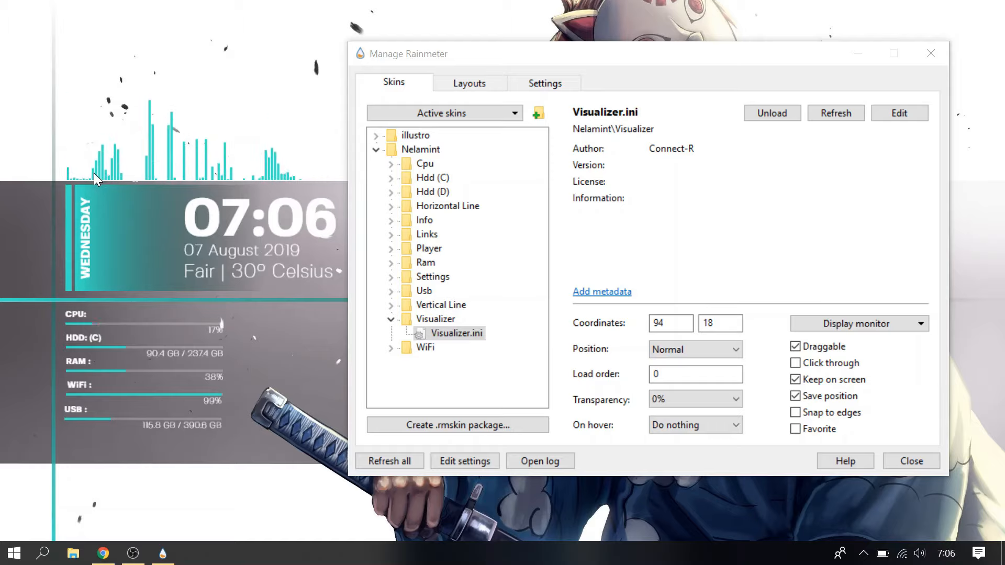
pyautogui.moveTo(93, 172); pyautogui.dragTo(88, 178)
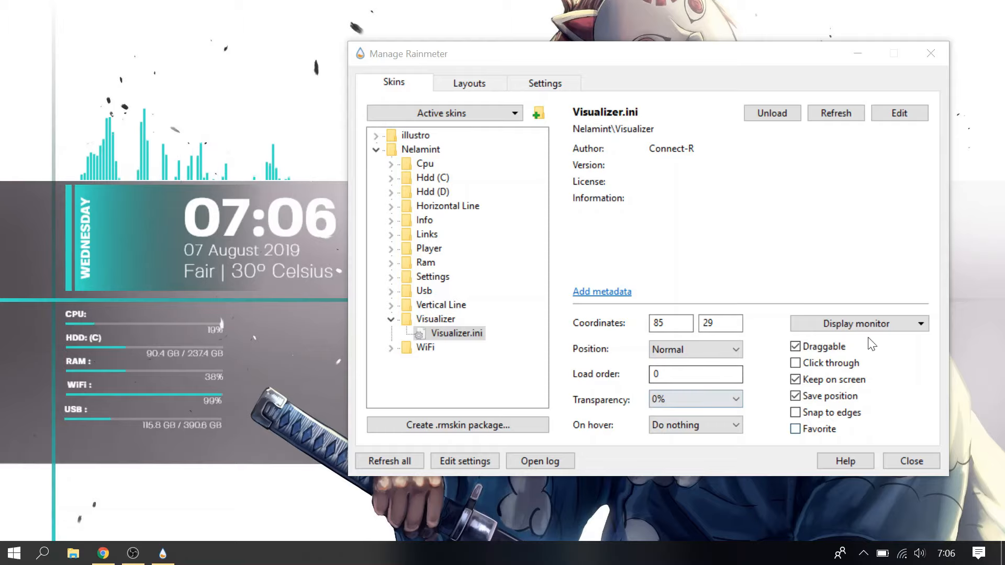
pyautogui.click(923, 59)
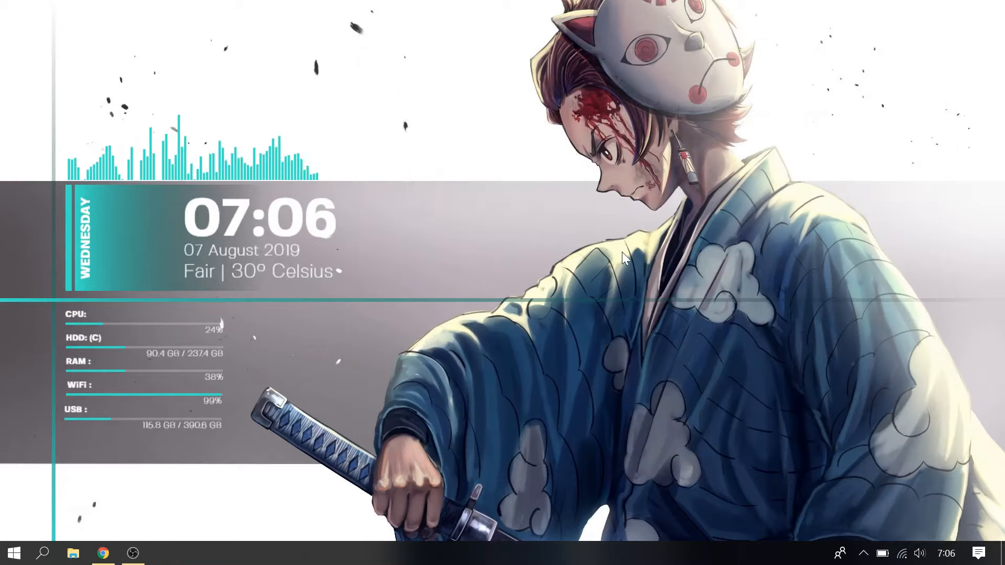
pyautogui.rightClick(535, 128)
pyautogui.rightClick(414, 117)
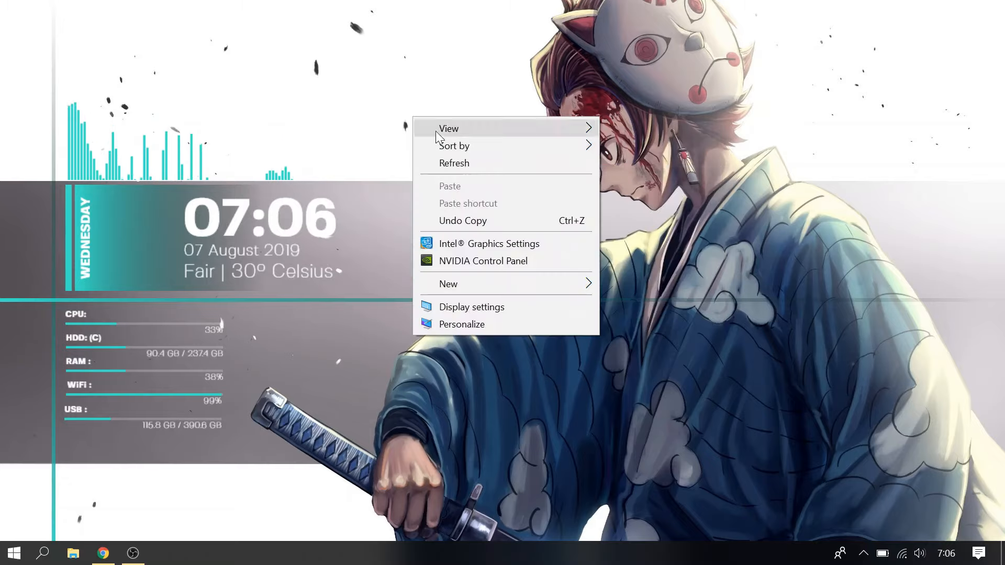
pyautogui.click(471, 163)
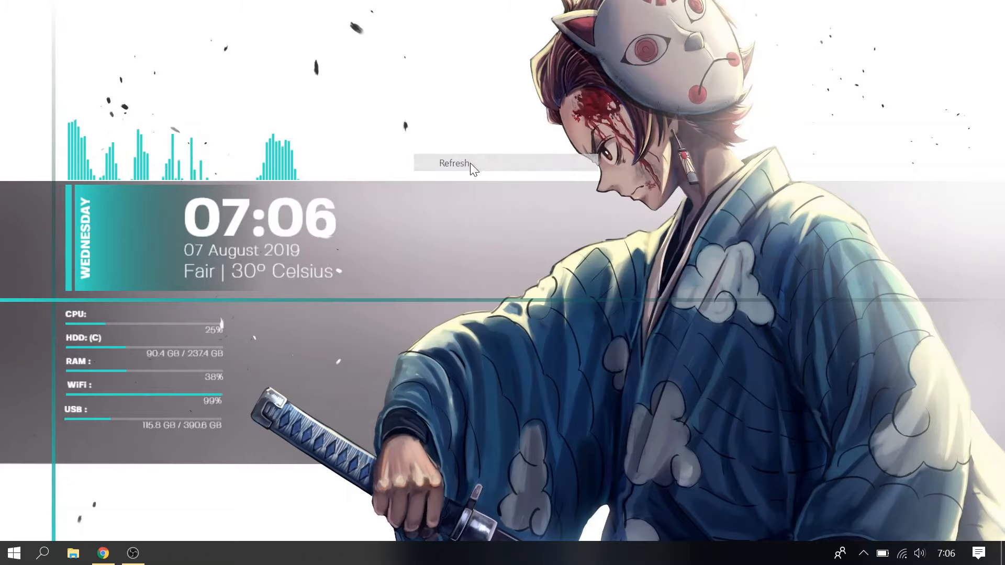
# Turn on automatic hiding of the taskbar in desktop mode in the Windows taskbar settings, and close the settings.
pyautogui.rightClick(302, 559)
pyautogui.click(315, 531)
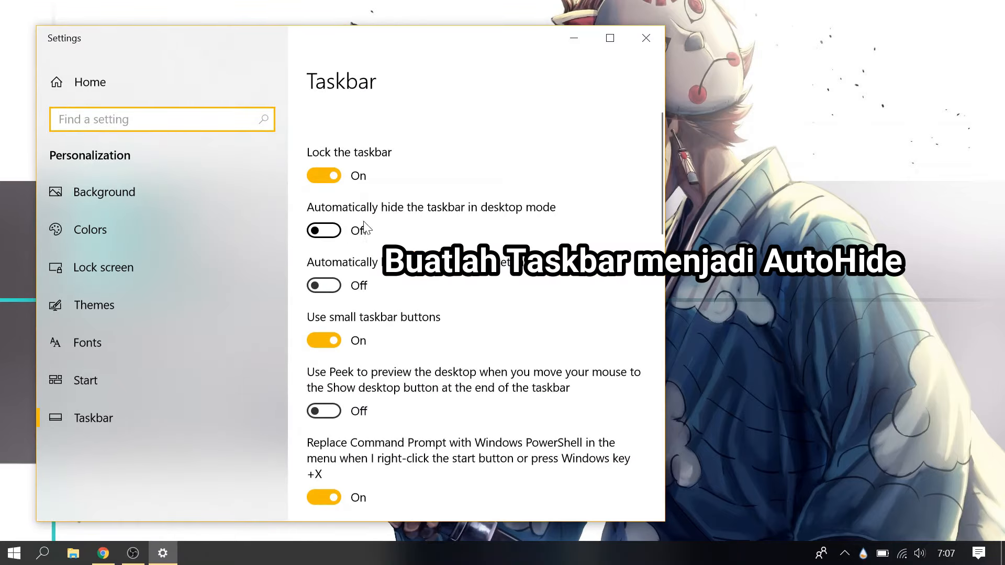
pyautogui.click(609, 37)
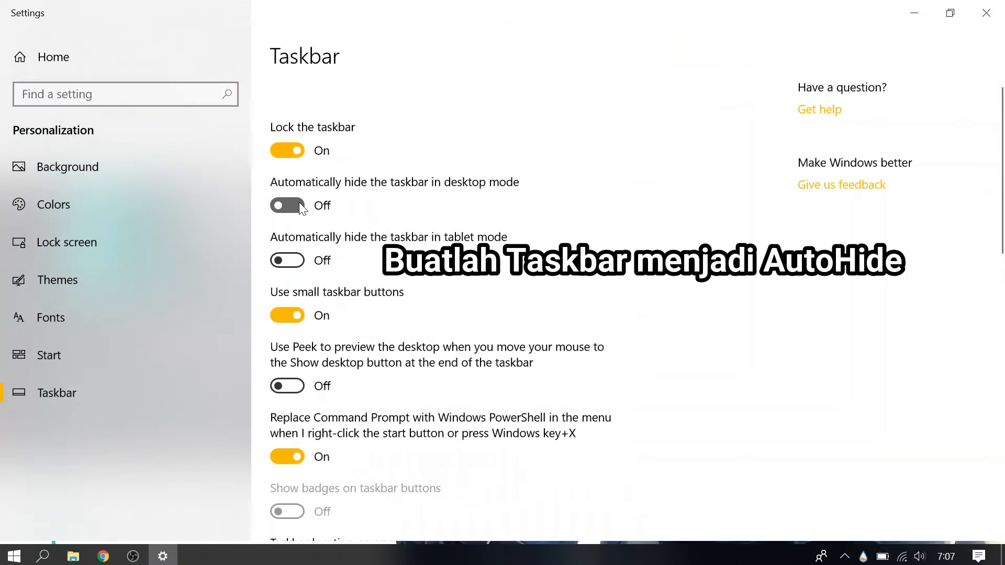
pyautogui.click(299, 204)
pyautogui.click(986, 13)
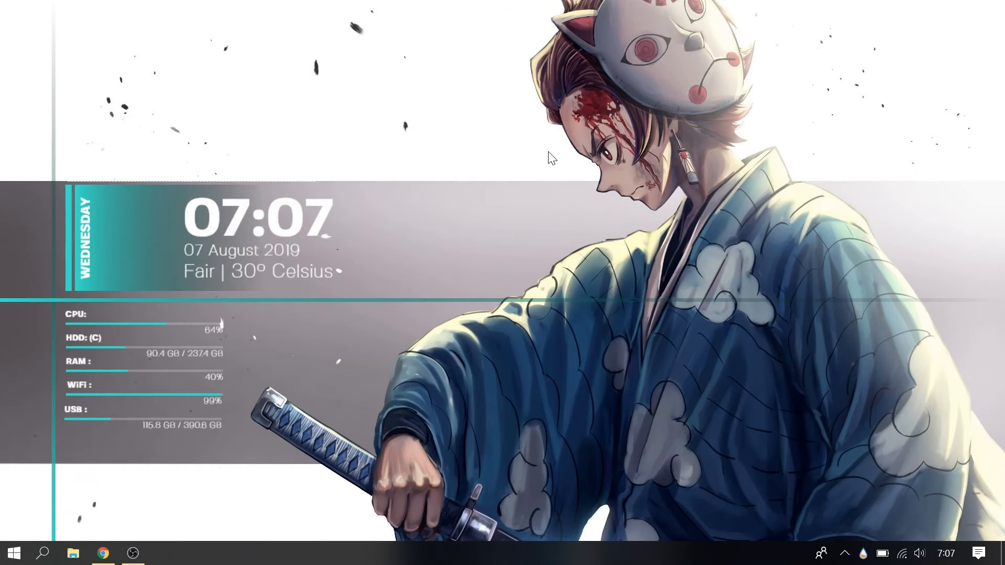
pyautogui.rightClick(549, 153)
pyautogui.click(590, 199)
pyautogui.rightClick(527, 119)
pyautogui.click(567, 166)
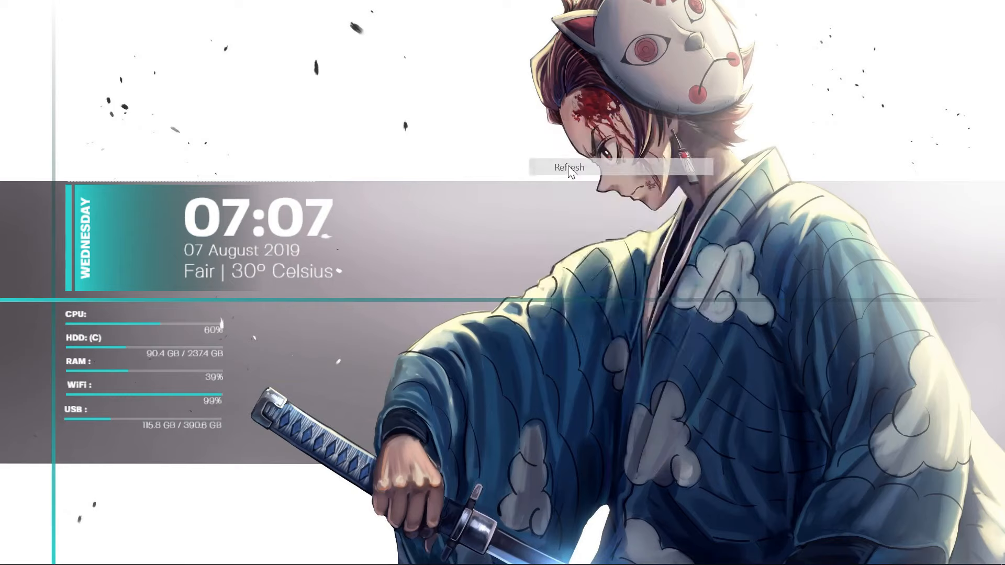
pyautogui.rightClick(510, 131)
pyautogui.click(533, 178)
pyautogui.rightClick(511, 128)
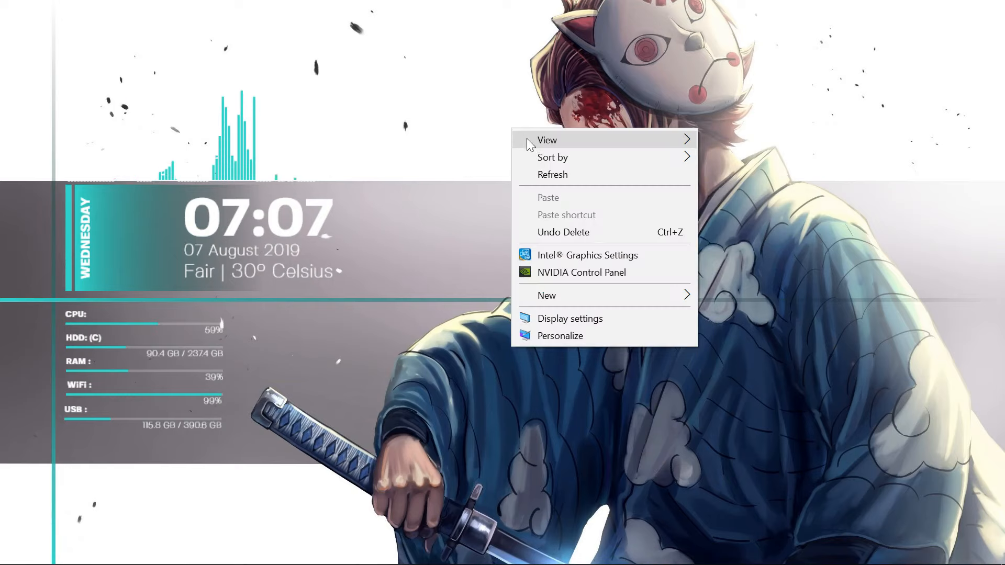
pyautogui.click(534, 179)
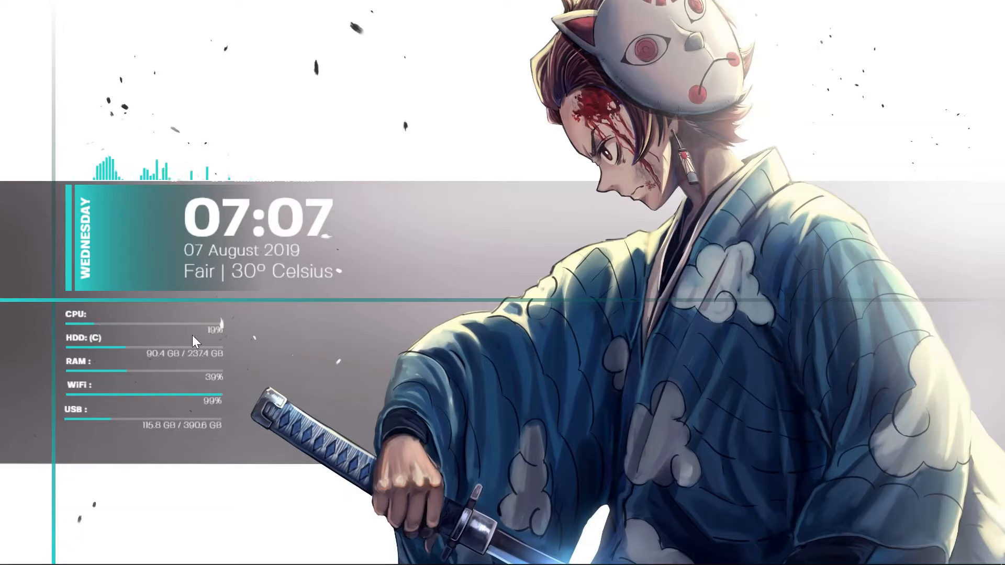
# Give the CPU meter a Fade in hover effect and 60% transparency.
pyautogui.rightClick(85, 314)
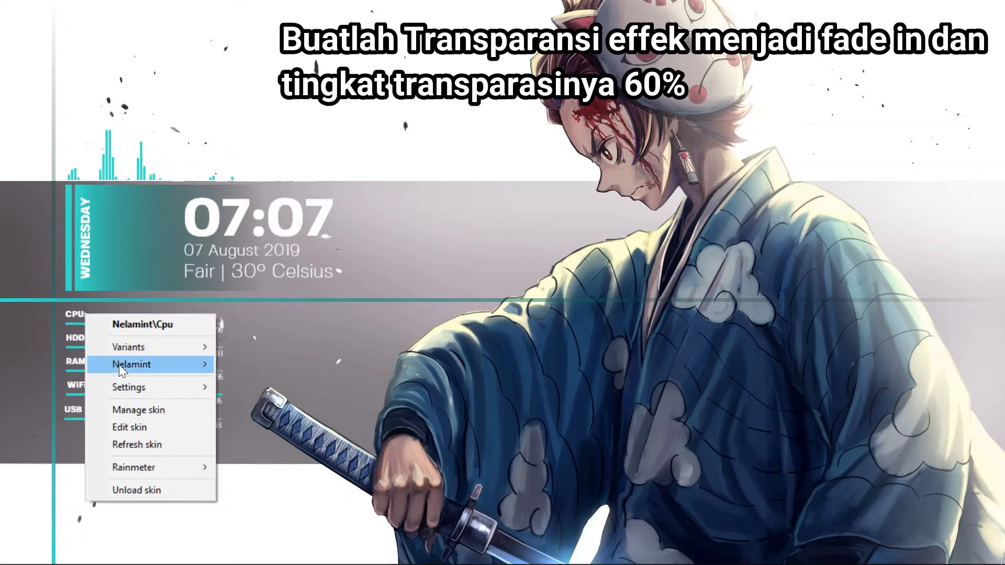
pyautogui.moveTo(122, 389)
pyautogui.moveTo(308, 408)
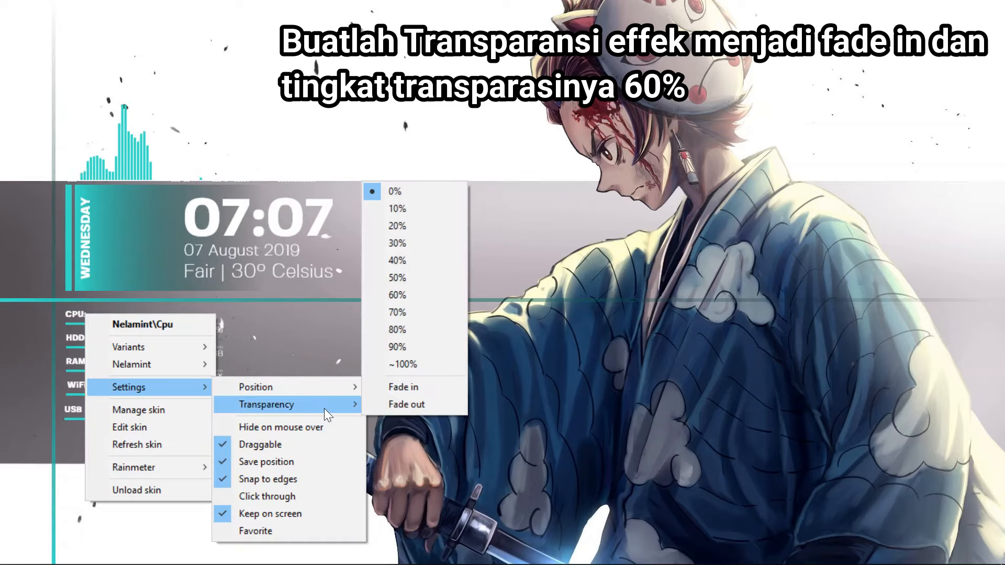
pyautogui.click(416, 388)
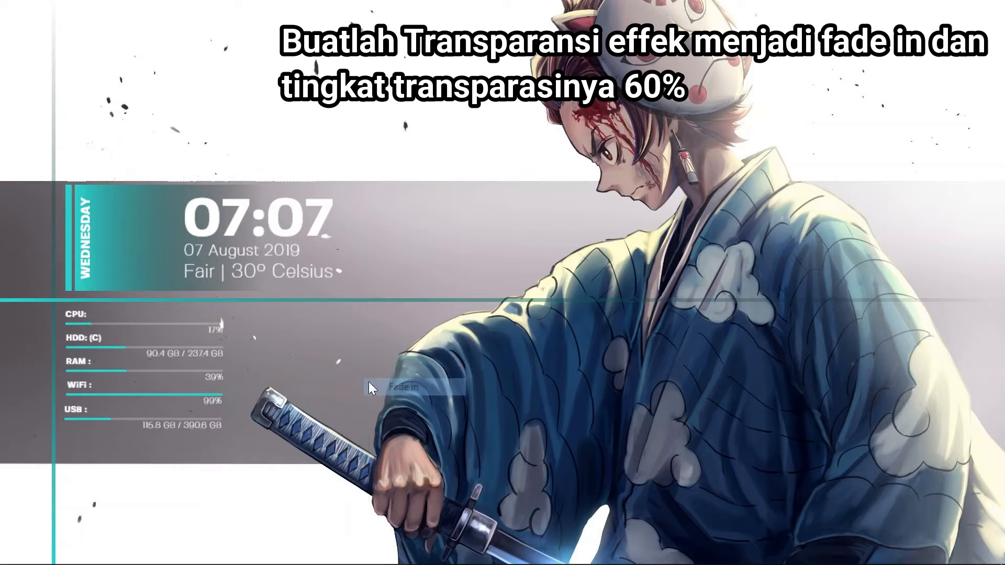
pyautogui.rightClick(84, 315)
pyautogui.moveTo(162, 386)
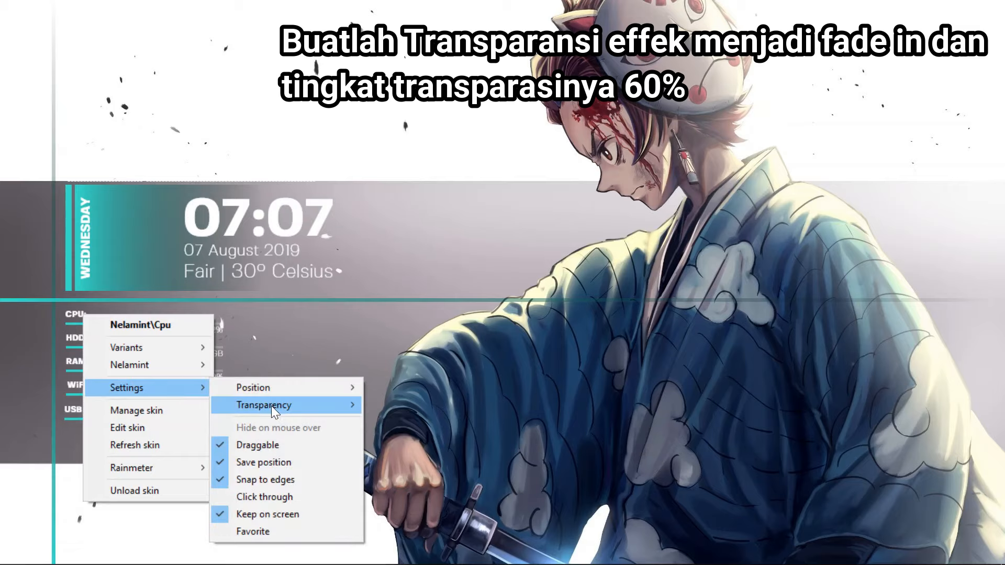
pyautogui.moveTo(271, 406)
pyautogui.click(409, 297)
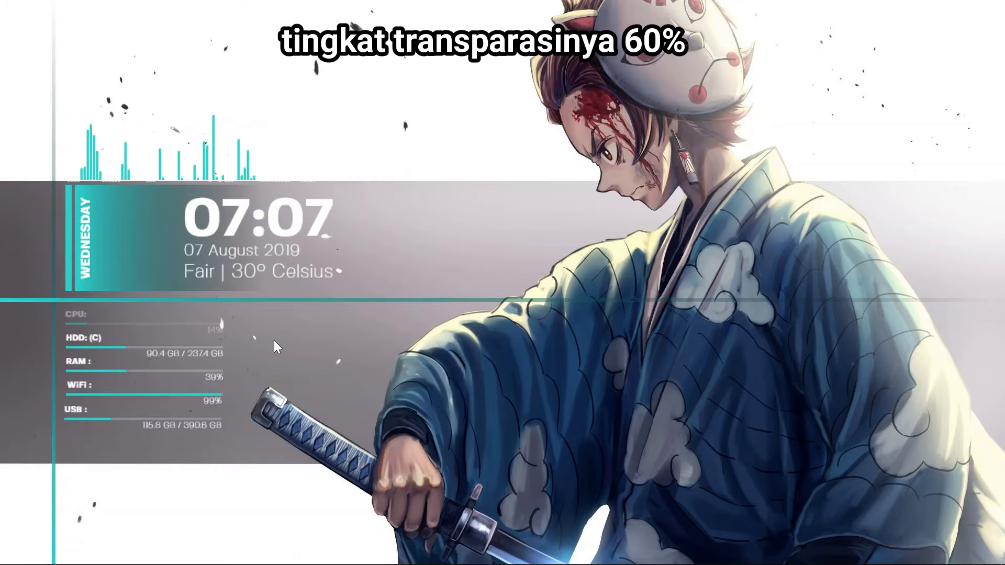
# Give the HDD (C) meter a Fade in hover effect and 60% transparency.
pyautogui.rightClick(77, 337)
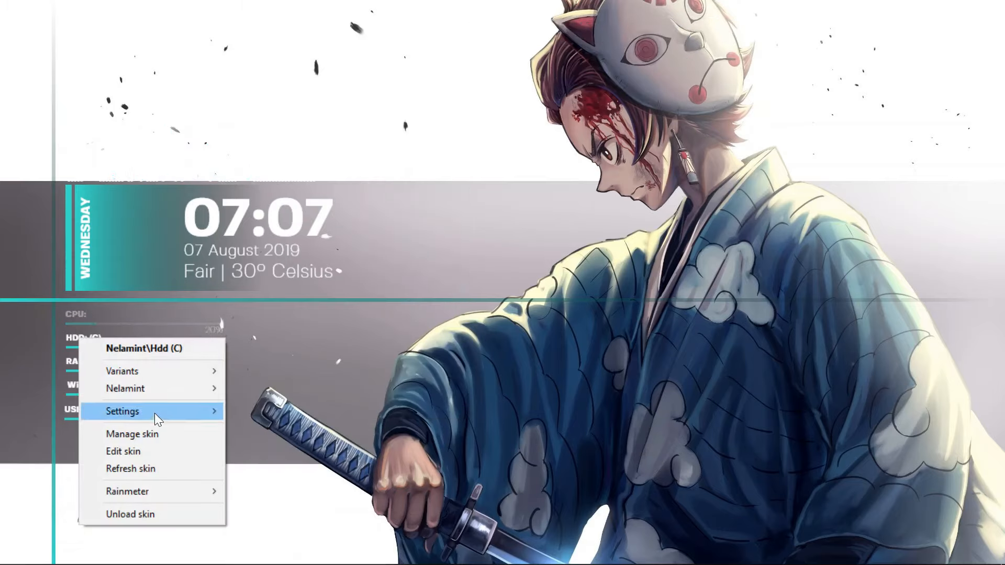
pyautogui.moveTo(155, 412)
pyautogui.moveTo(291, 291)
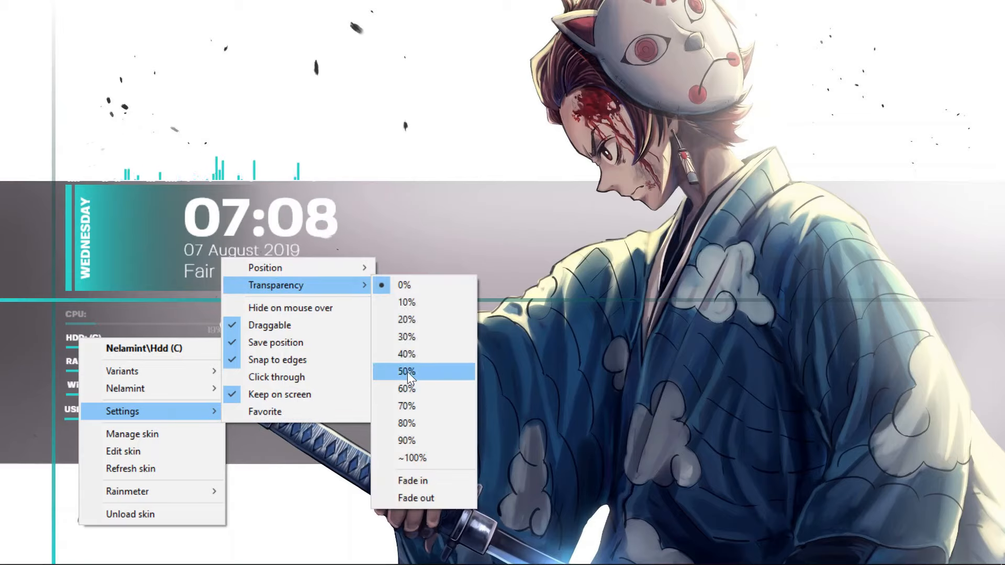
pyautogui.click(405, 479)
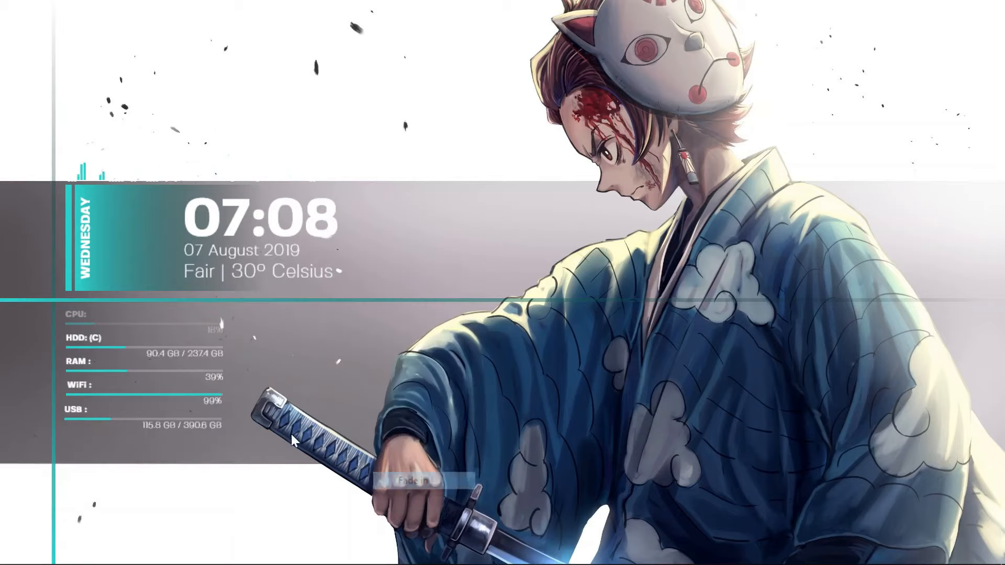
pyautogui.rightClick(97, 343)
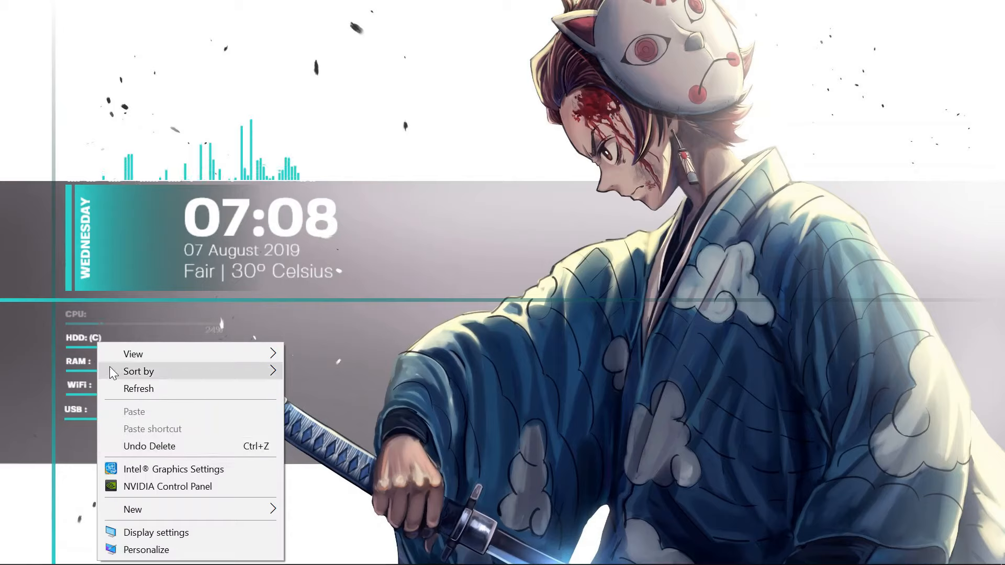
pyautogui.click(84, 338)
pyautogui.rightClick(83, 337)
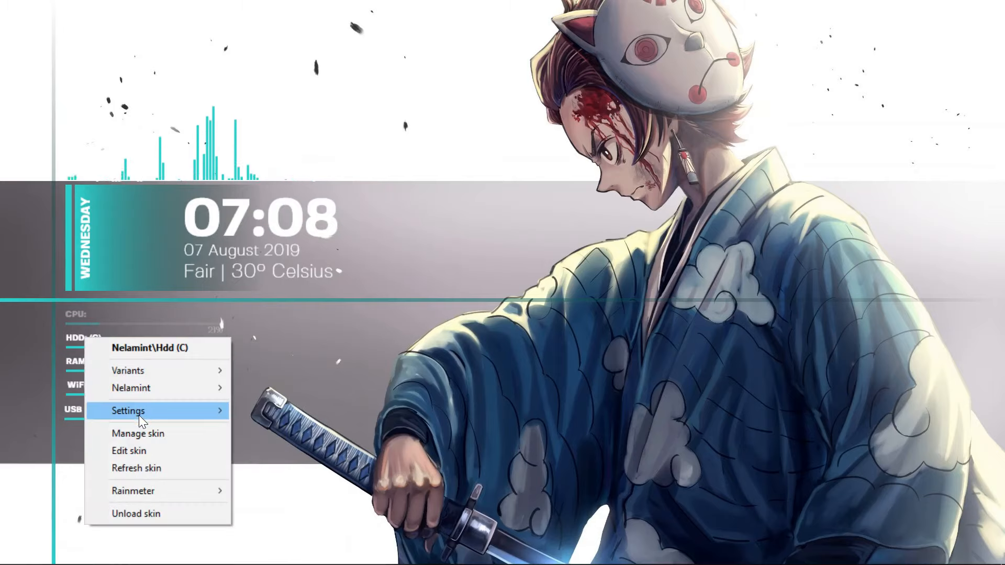
pyautogui.moveTo(139, 416)
pyautogui.moveTo(270, 425)
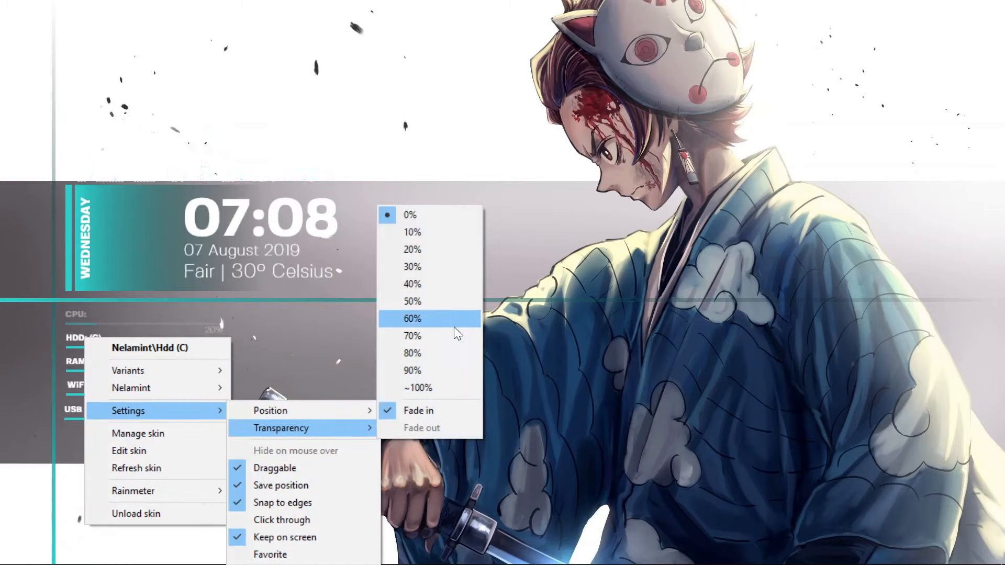
pyautogui.click(453, 325)
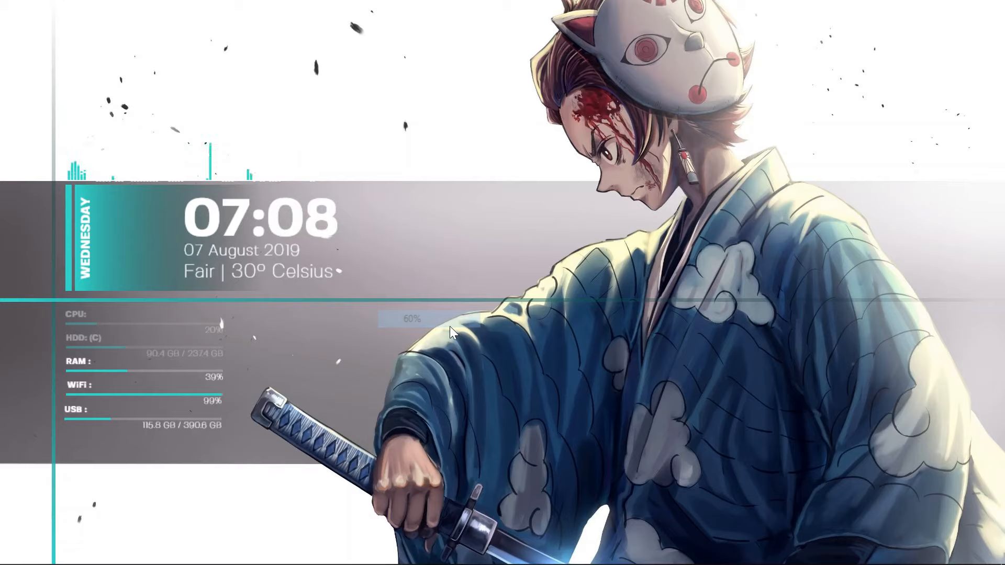
# Give the RAM meter a Fade in hover effect and 60% transparency.
pyautogui.rightClick(81, 363)
pyautogui.moveTo(175, 436)
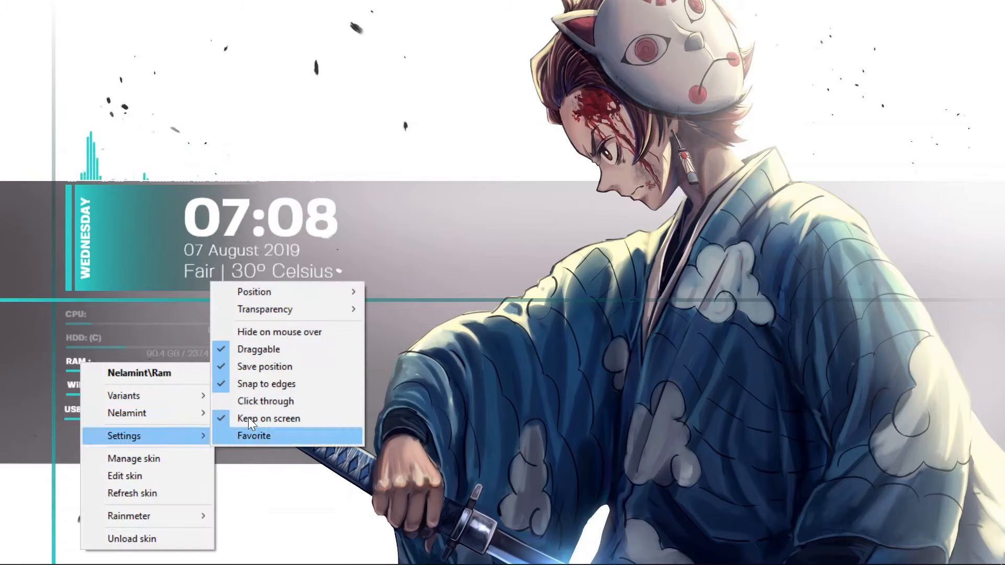
pyautogui.moveTo(272, 310)
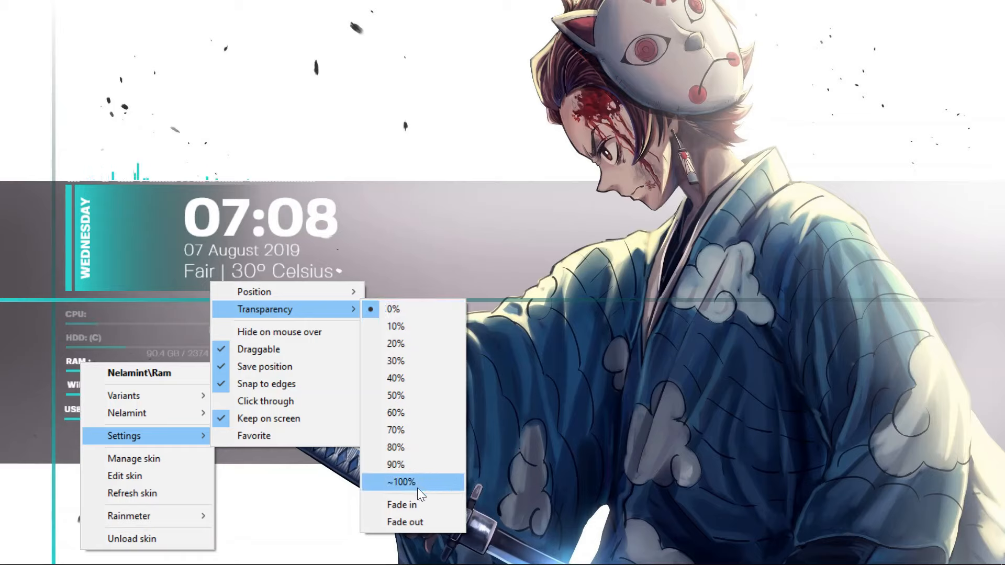
pyautogui.click(413, 505)
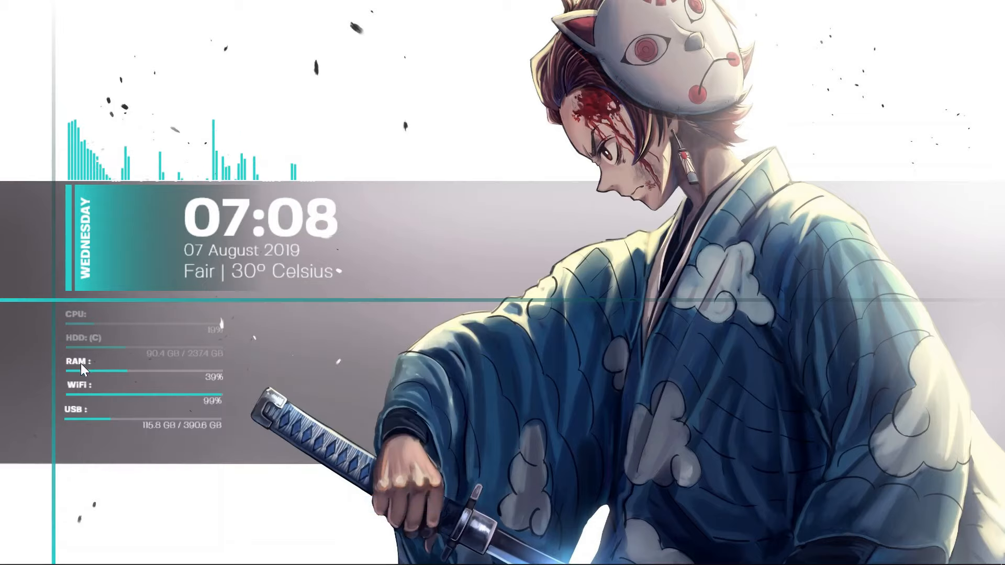
pyautogui.rightClick(81, 363)
pyautogui.moveTo(147, 434)
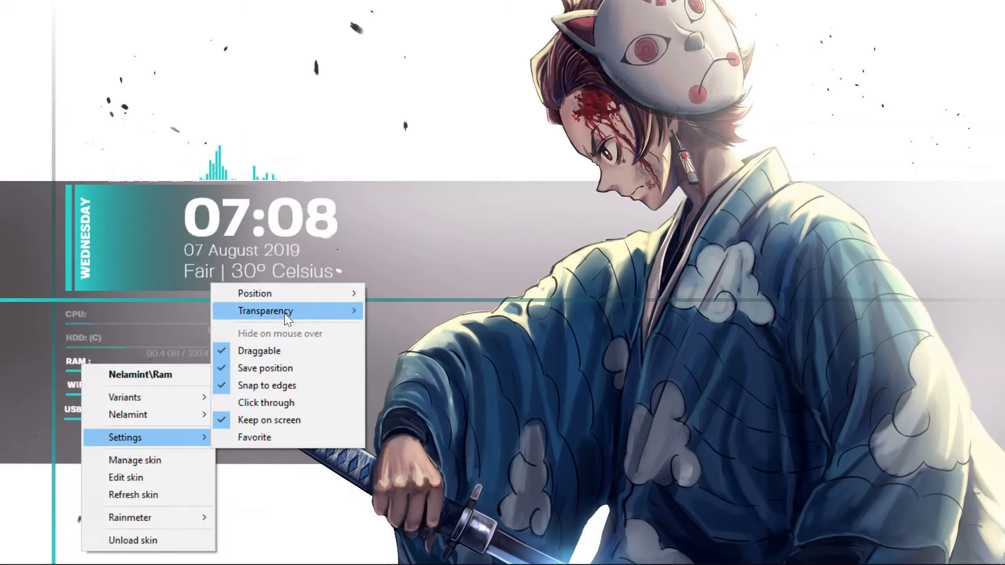
pyautogui.moveTo(284, 313)
pyautogui.click(395, 416)
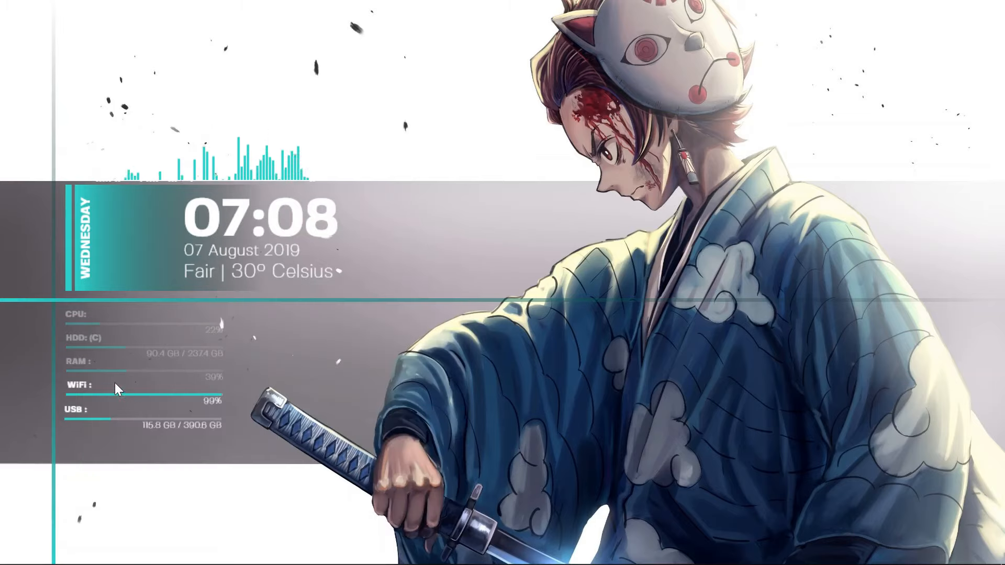
# Give the WiFi meter a Fade in hover effect and 60% transparency.
pyautogui.rightClick(82, 383)
pyautogui.moveTo(156, 270)
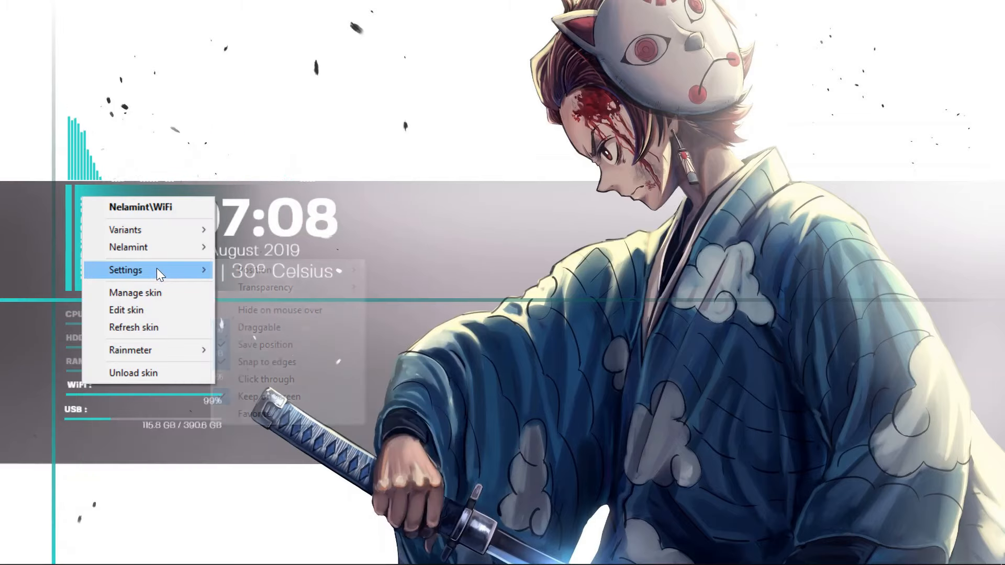
pyautogui.moveTo(325, 291)
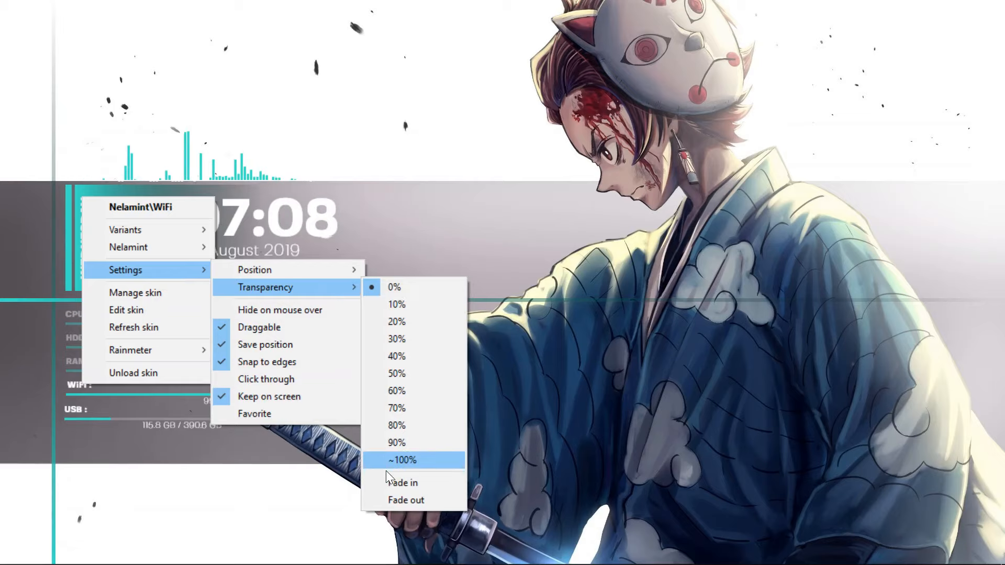
pyautogui.click(390, 483)
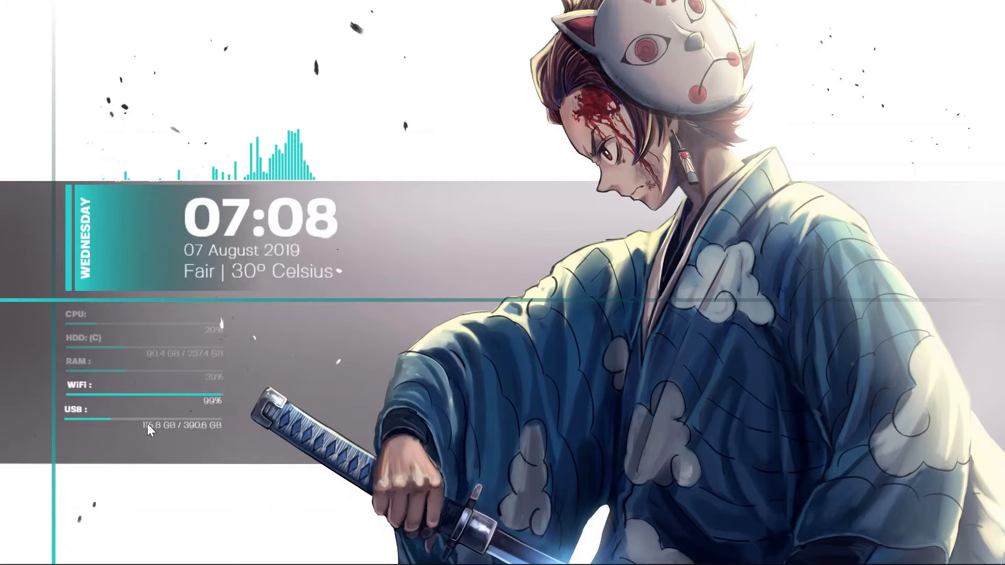
pyautogui.rightClick(80, 382)
pyautogui.moveTo(153, 269)
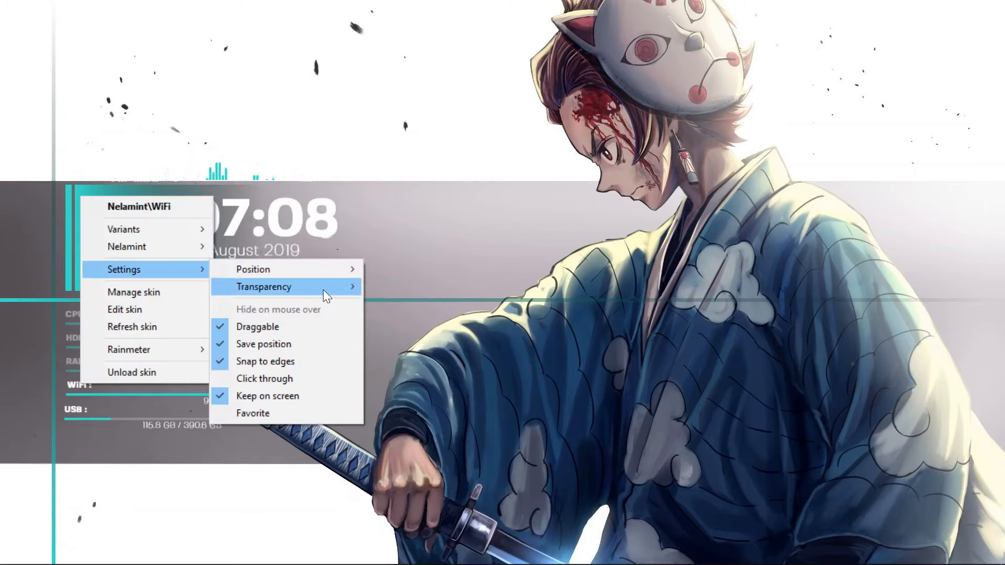
pyautogui.moveTo(322, 290)
pyautogui.click(386, 391)
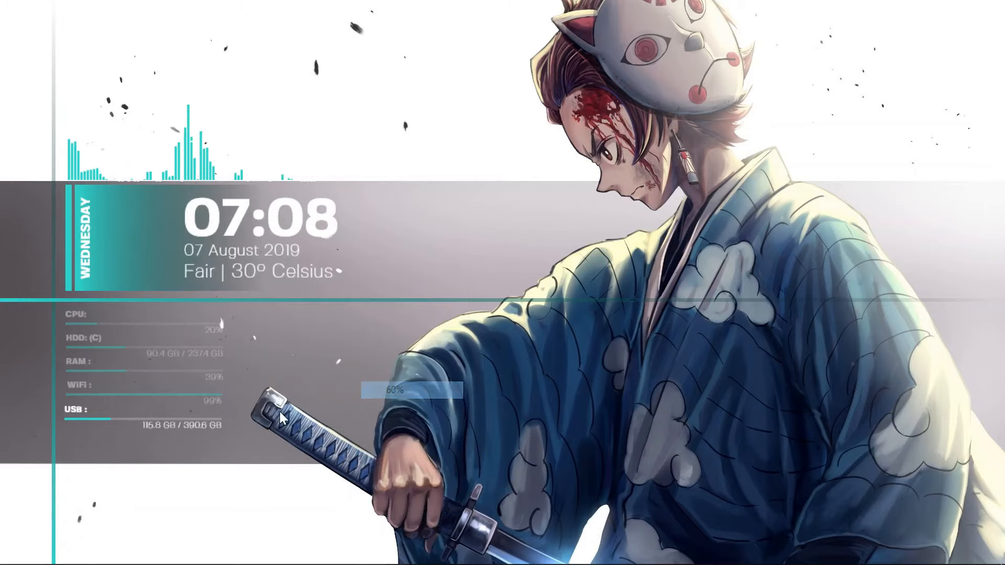
# Give the USB meter a Fade in hover effect and 60% transparency.
pyautogui.rightClick(79, 409)
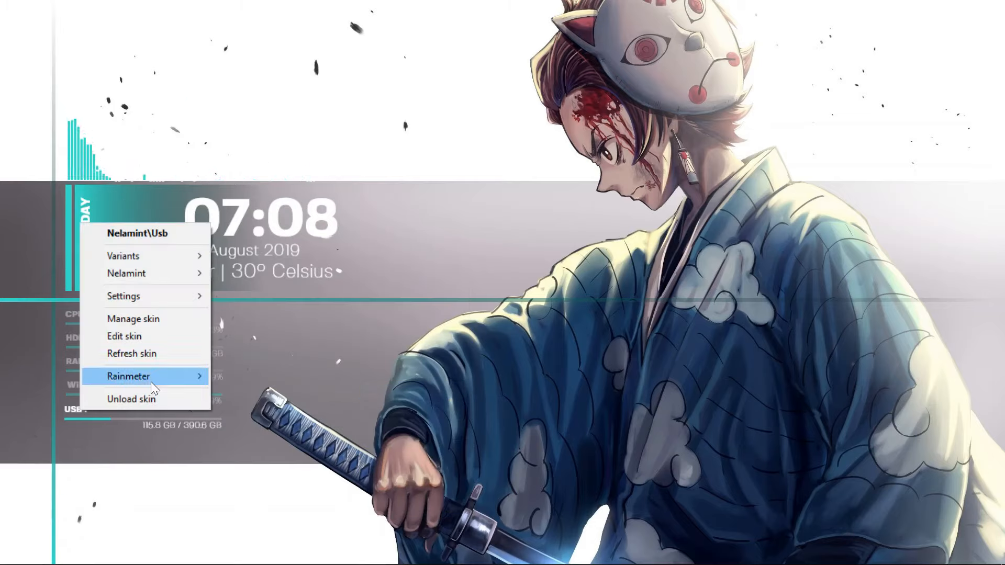
pyautogui.moveTo(153, 298)
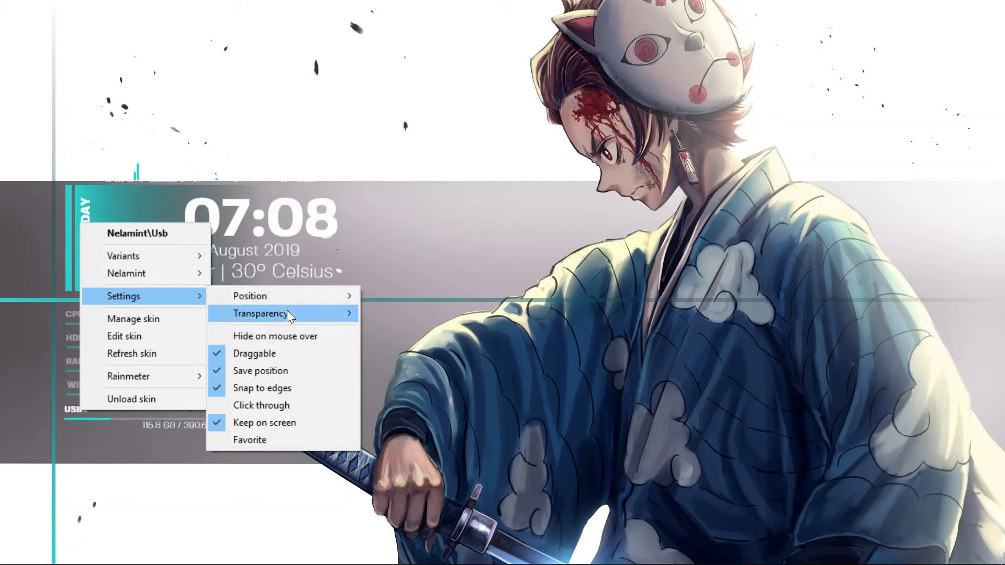
pyautogui.moveTo(286, 310)
pyautogui.click(393, 508)
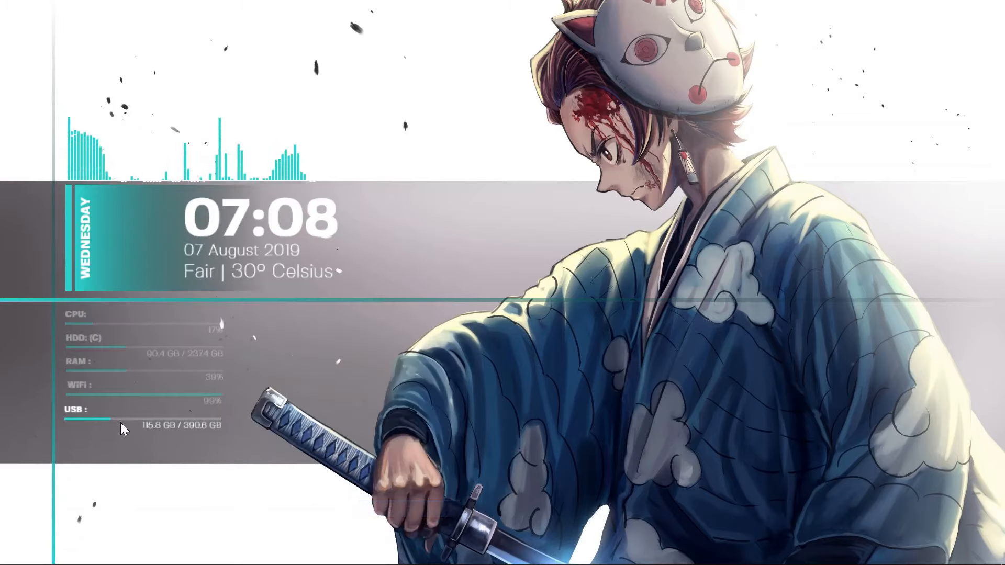
pyautogui.rightClick(80, 410)
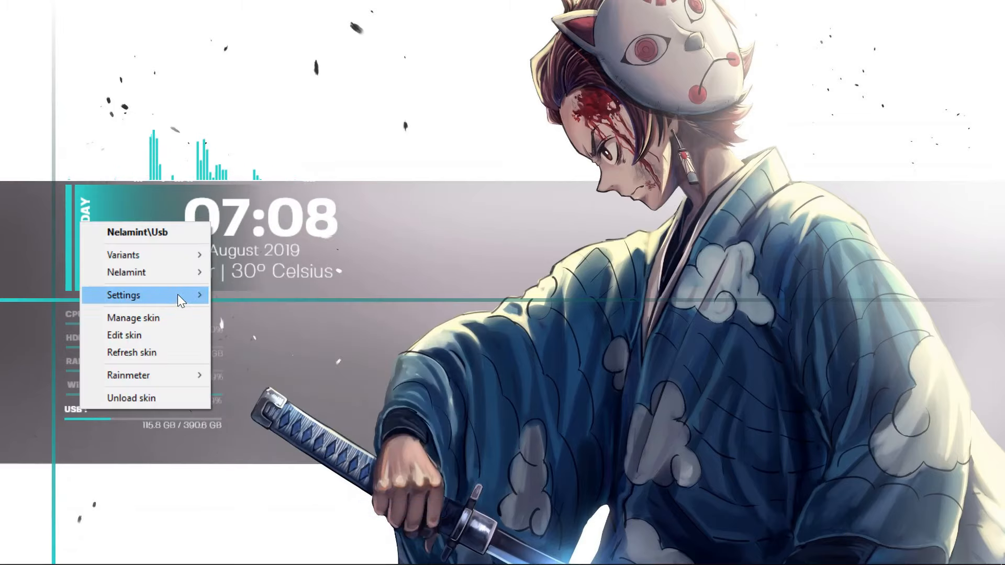
pyautogui.moveTo(177, 294)
pyautogui.moveTo(297, 313)
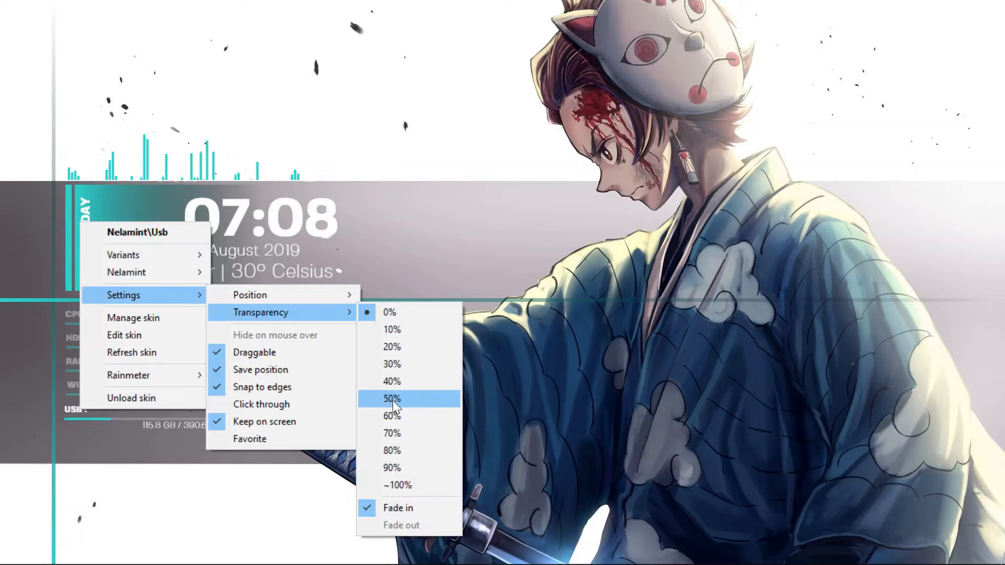
pyautogui.click(394, 415)
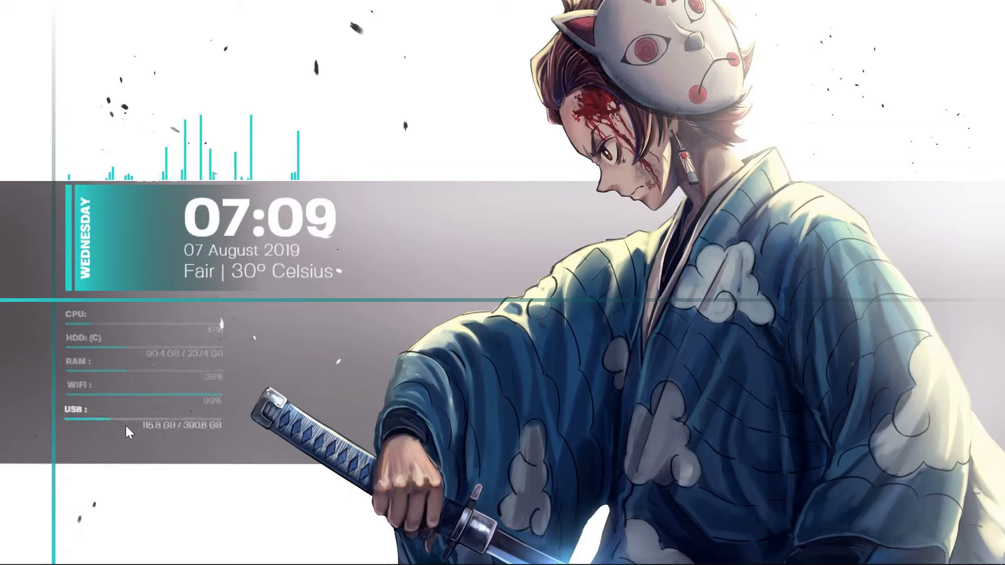
pyautogui.moveTo(210, 564)
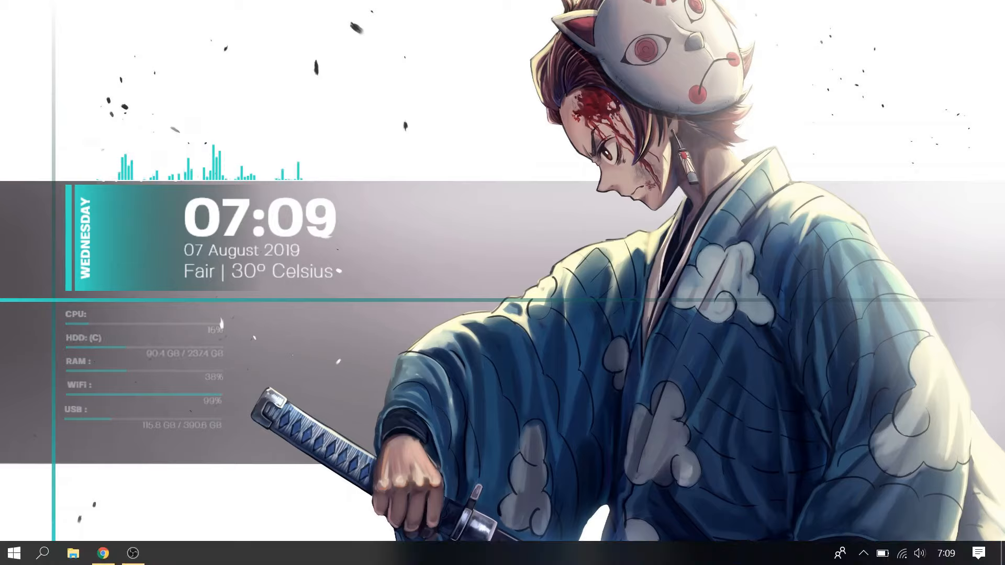